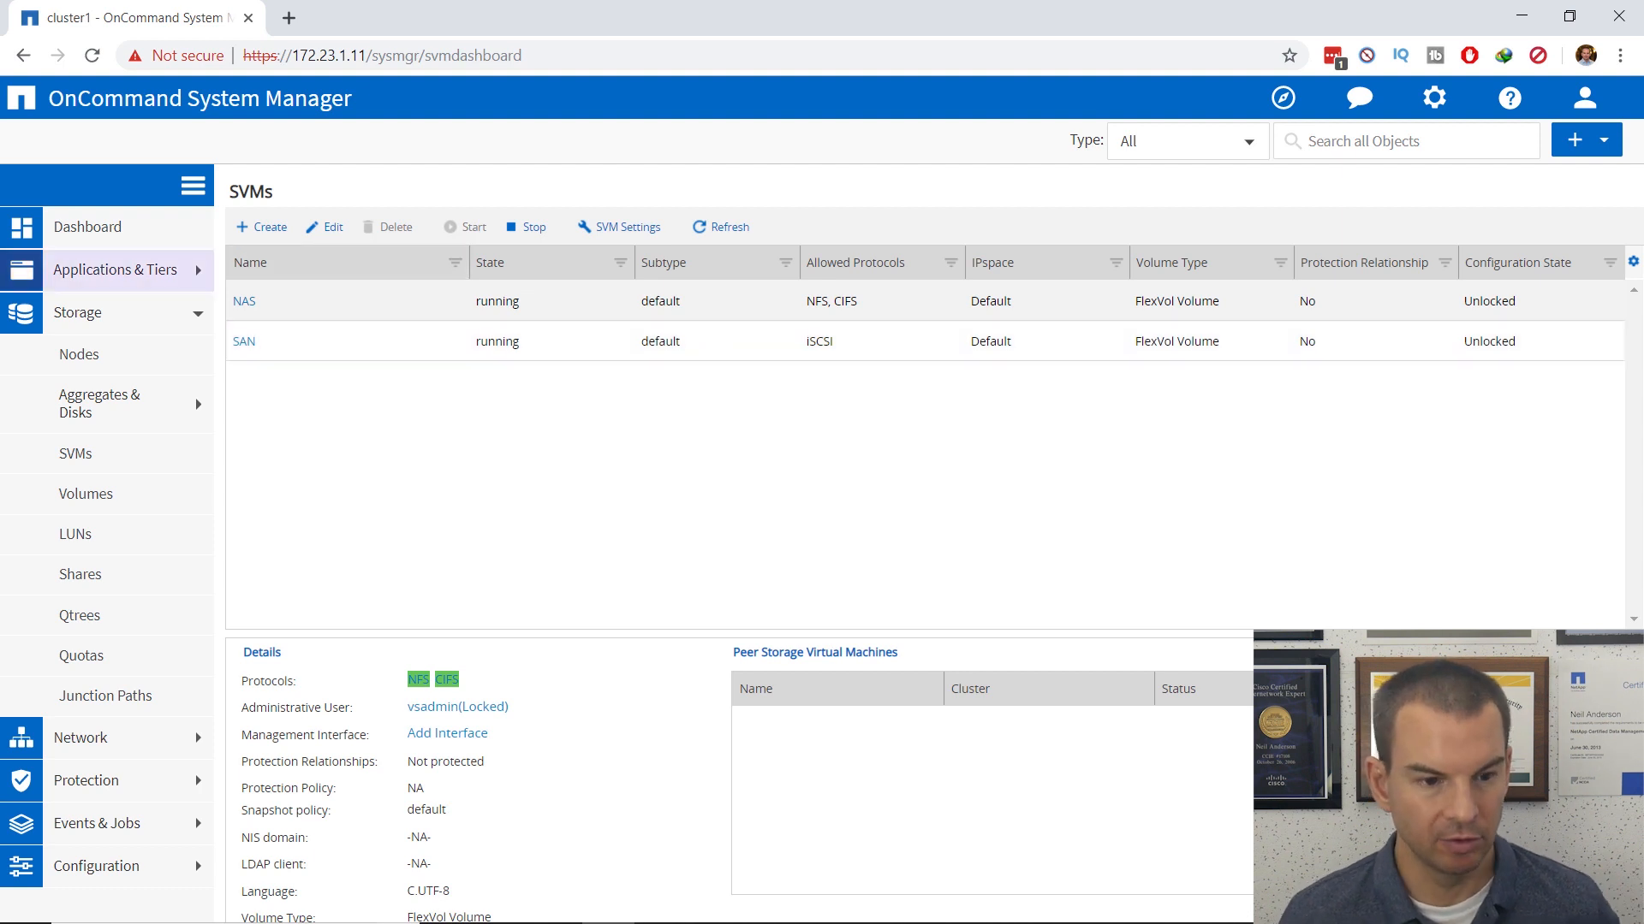
Open the Applications page for the NAS SVM and display the application types available to add.
{"action": "left_click", "coordinate": [129, 313]}
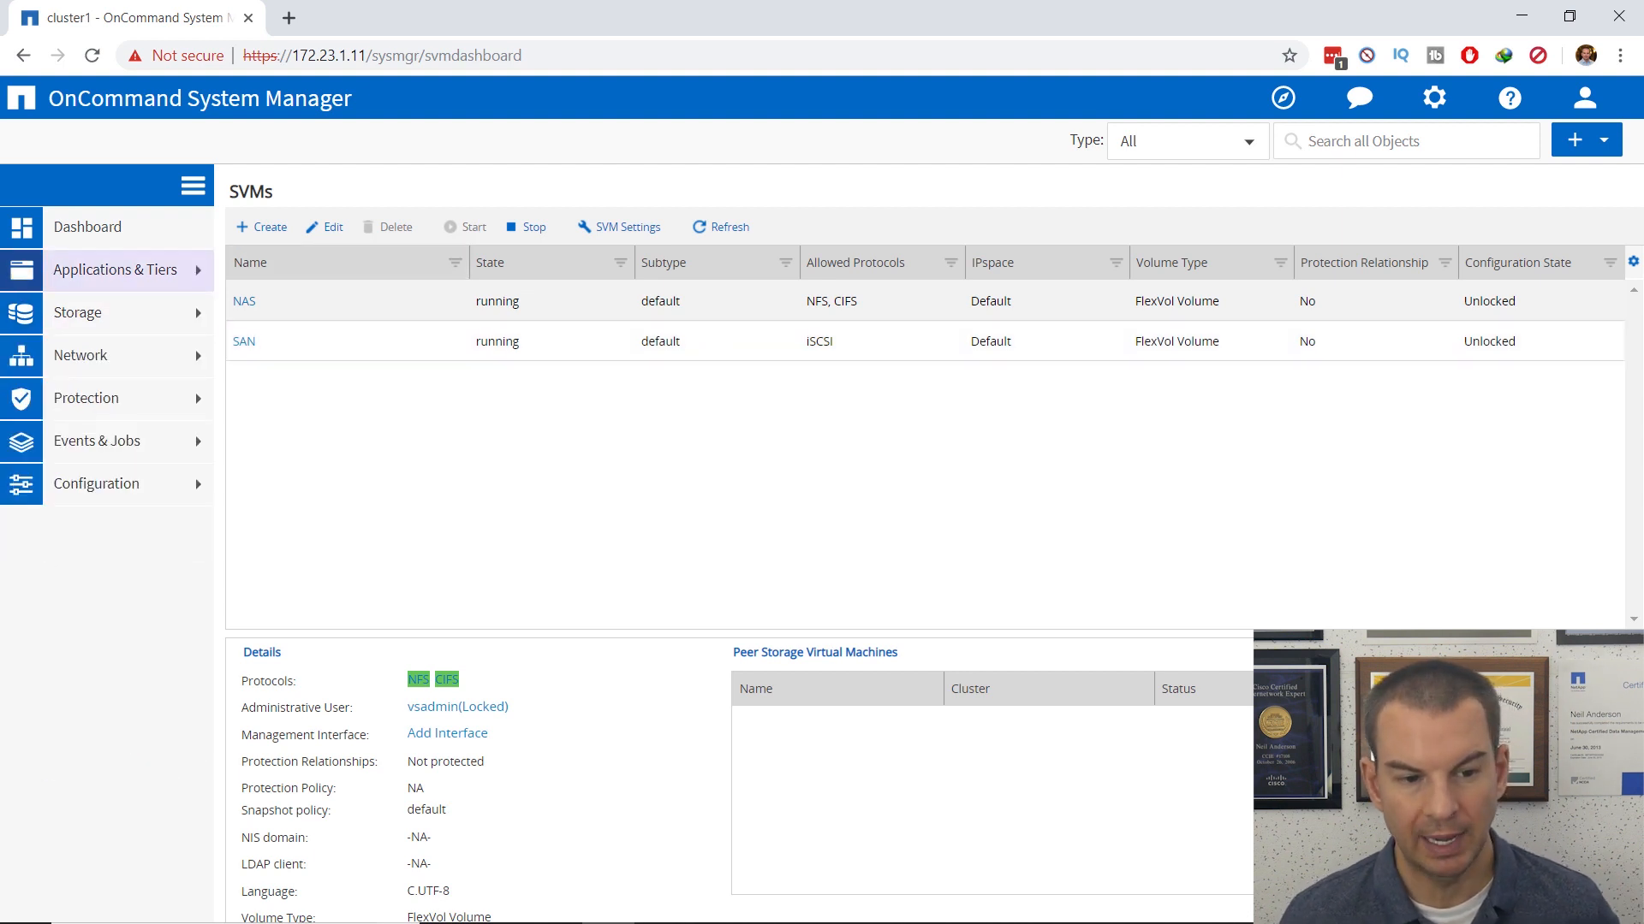
{"action": "left_click", "coordinate": [129, 269]}
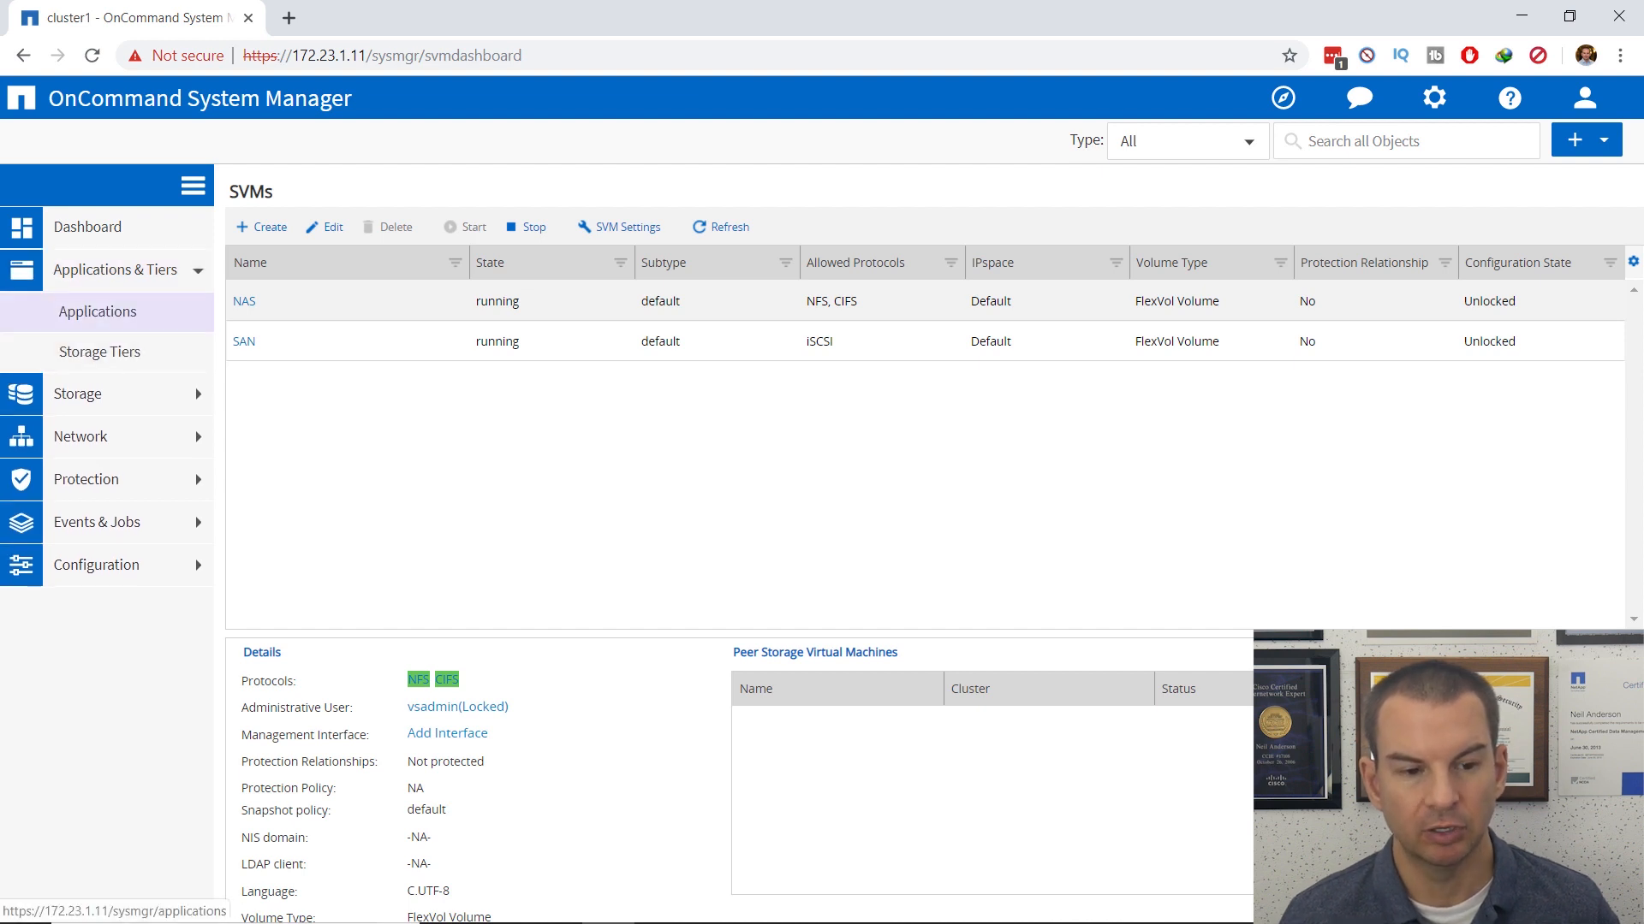
{"action": "left_click", "coordinate": [98, 311]}
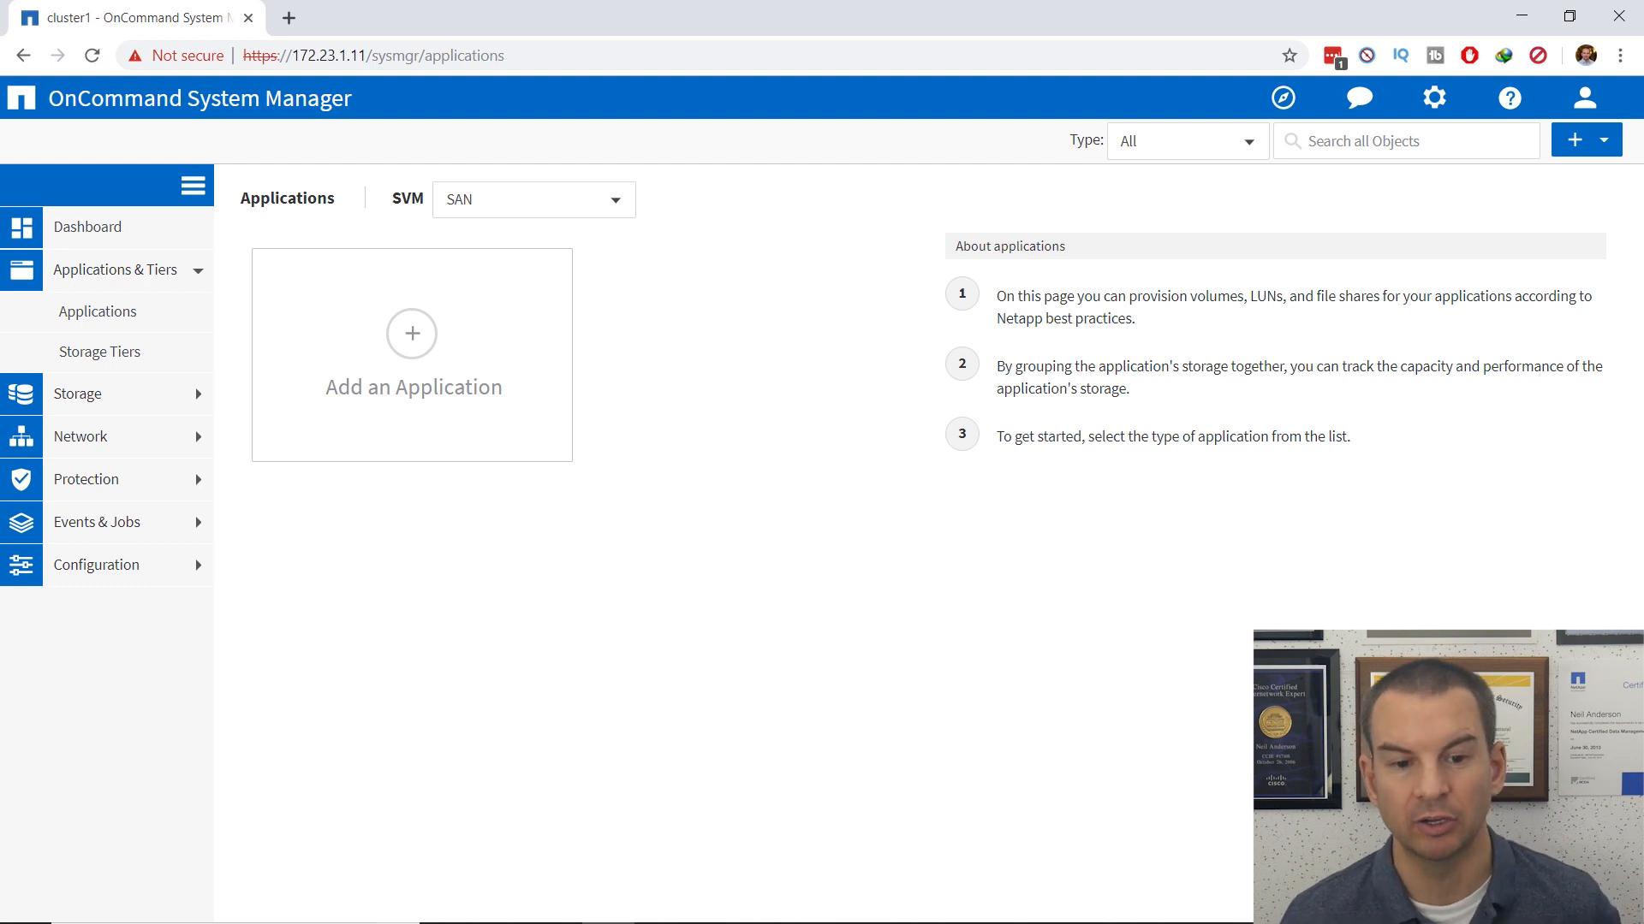
{"action": "left_click", "coordinate": [615, 200]}
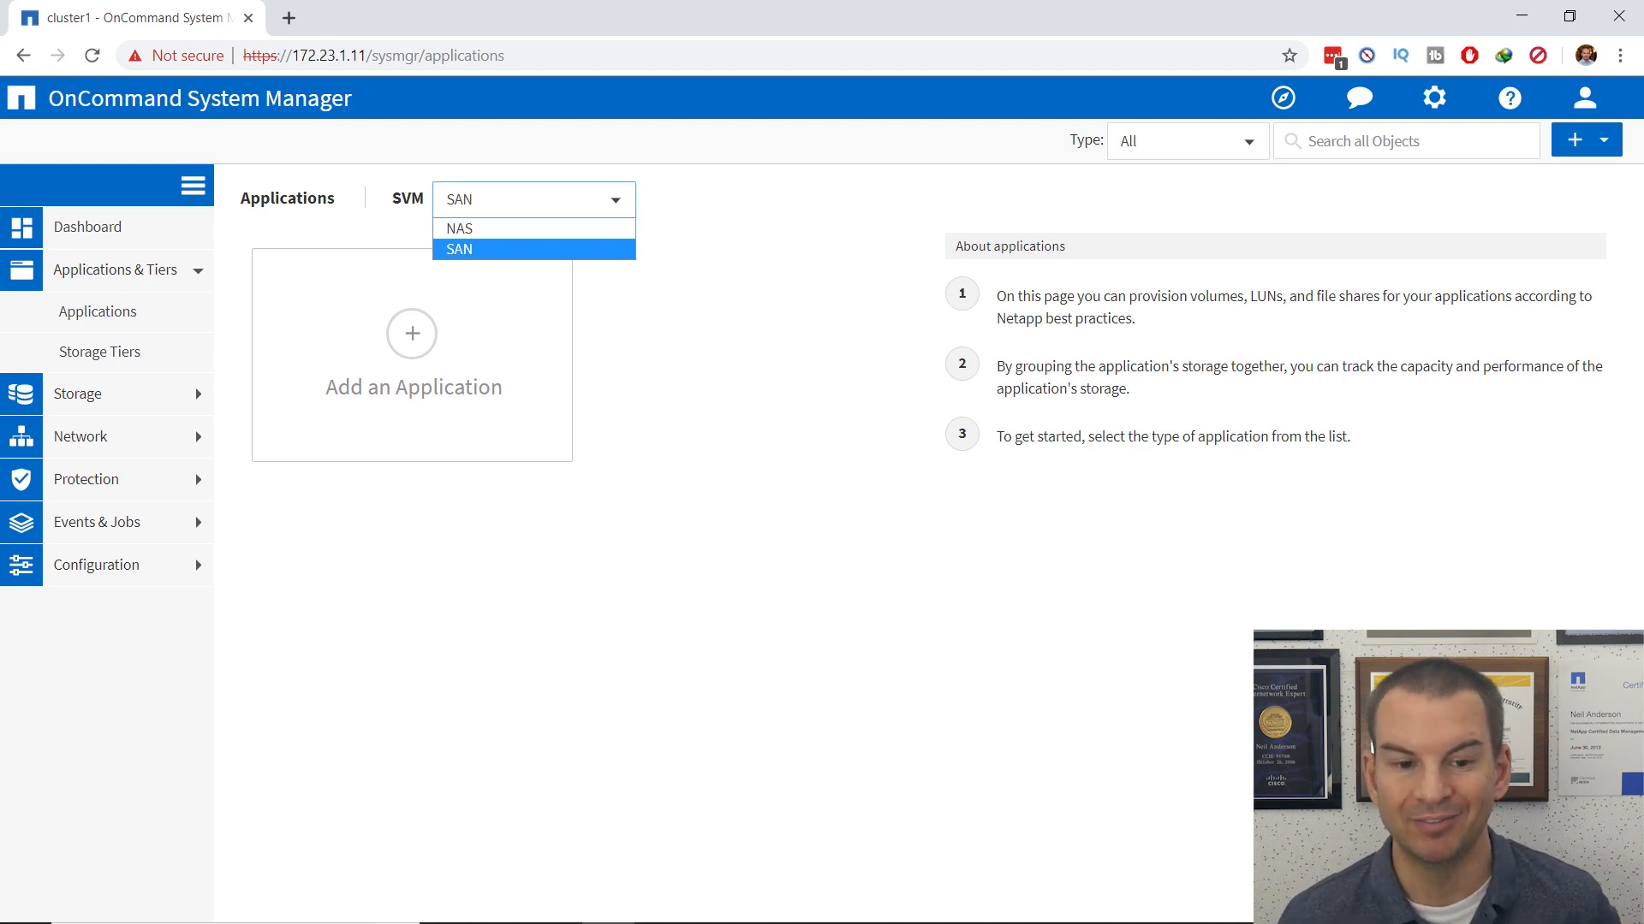
{"action": "key", "text": "Up"}
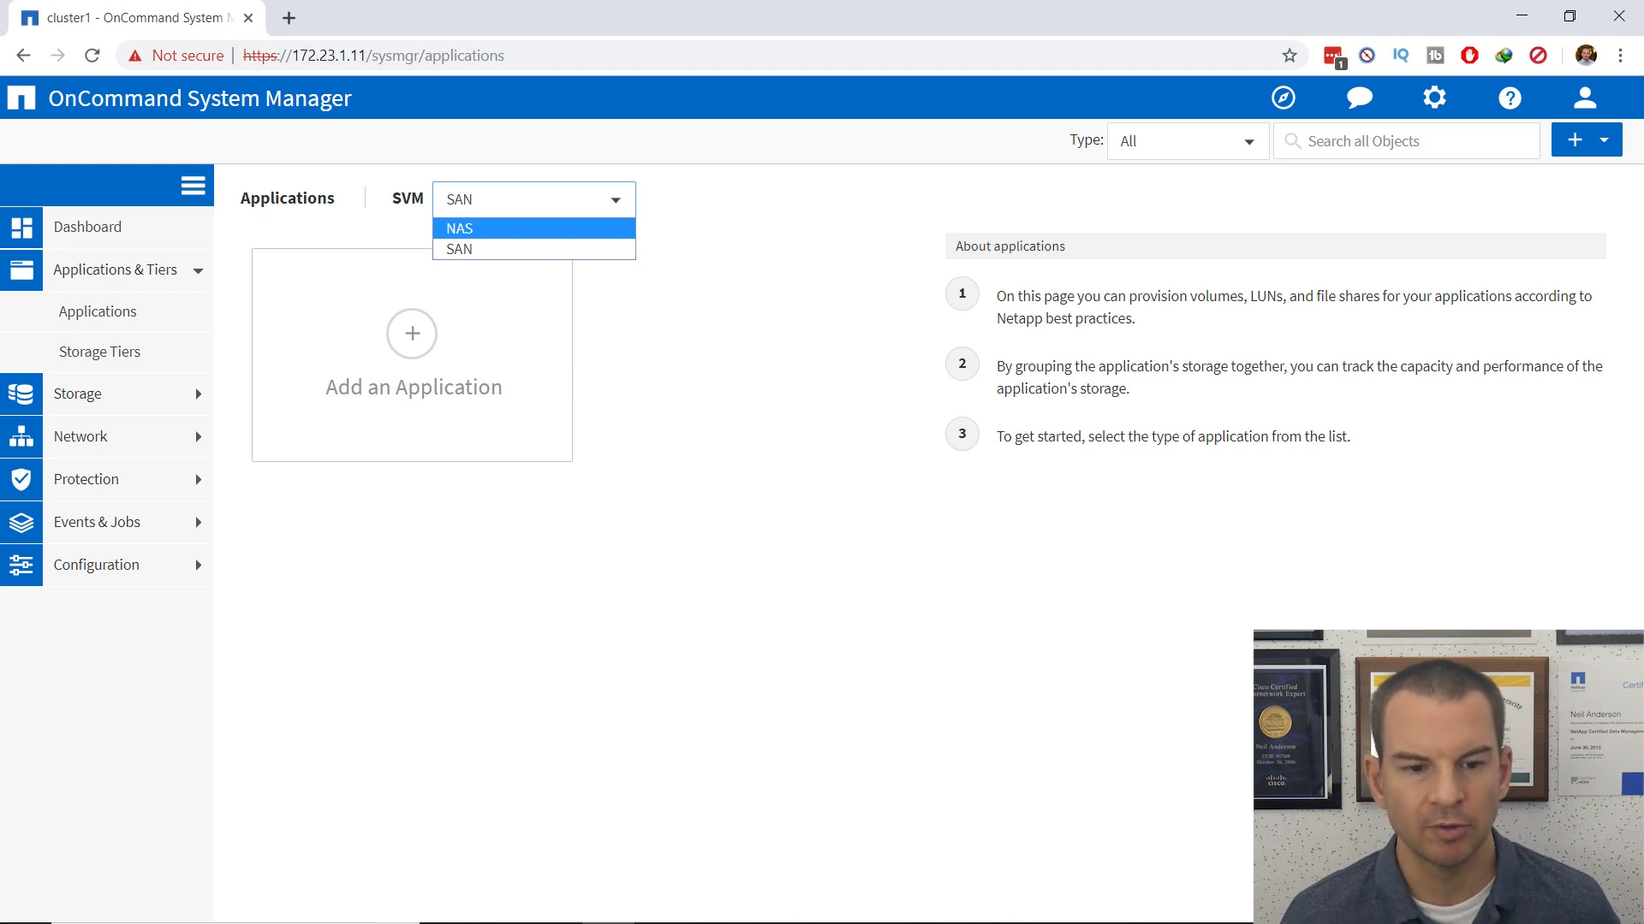
{"action": "key", "text": "Return"}
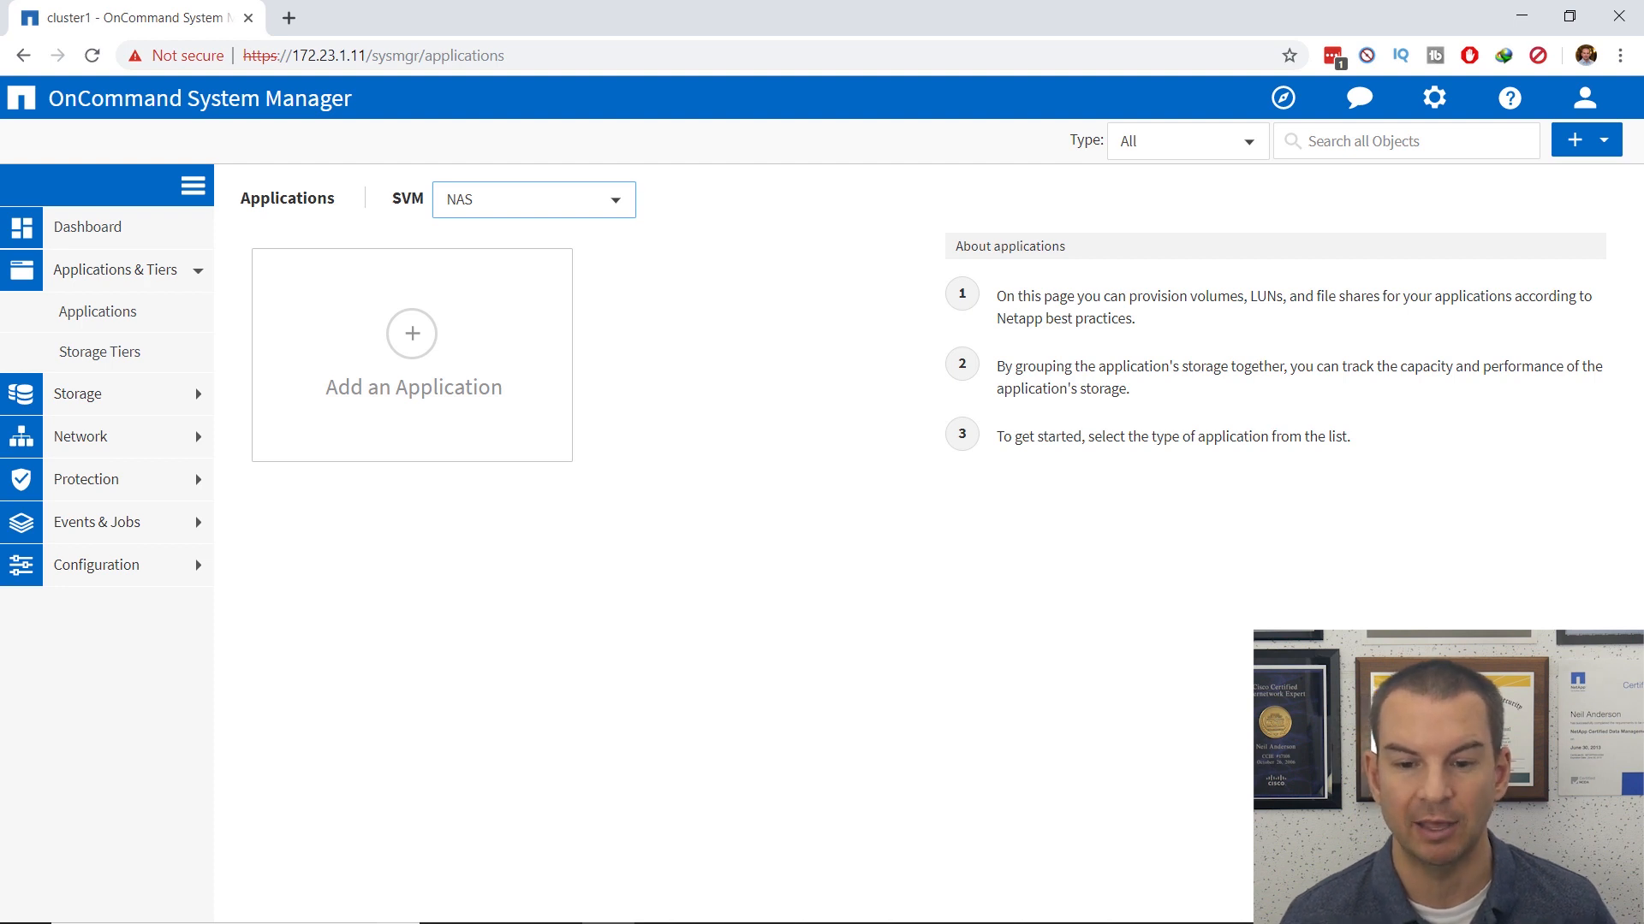
{"action": "left_click", "coordinate": [413, 356]}
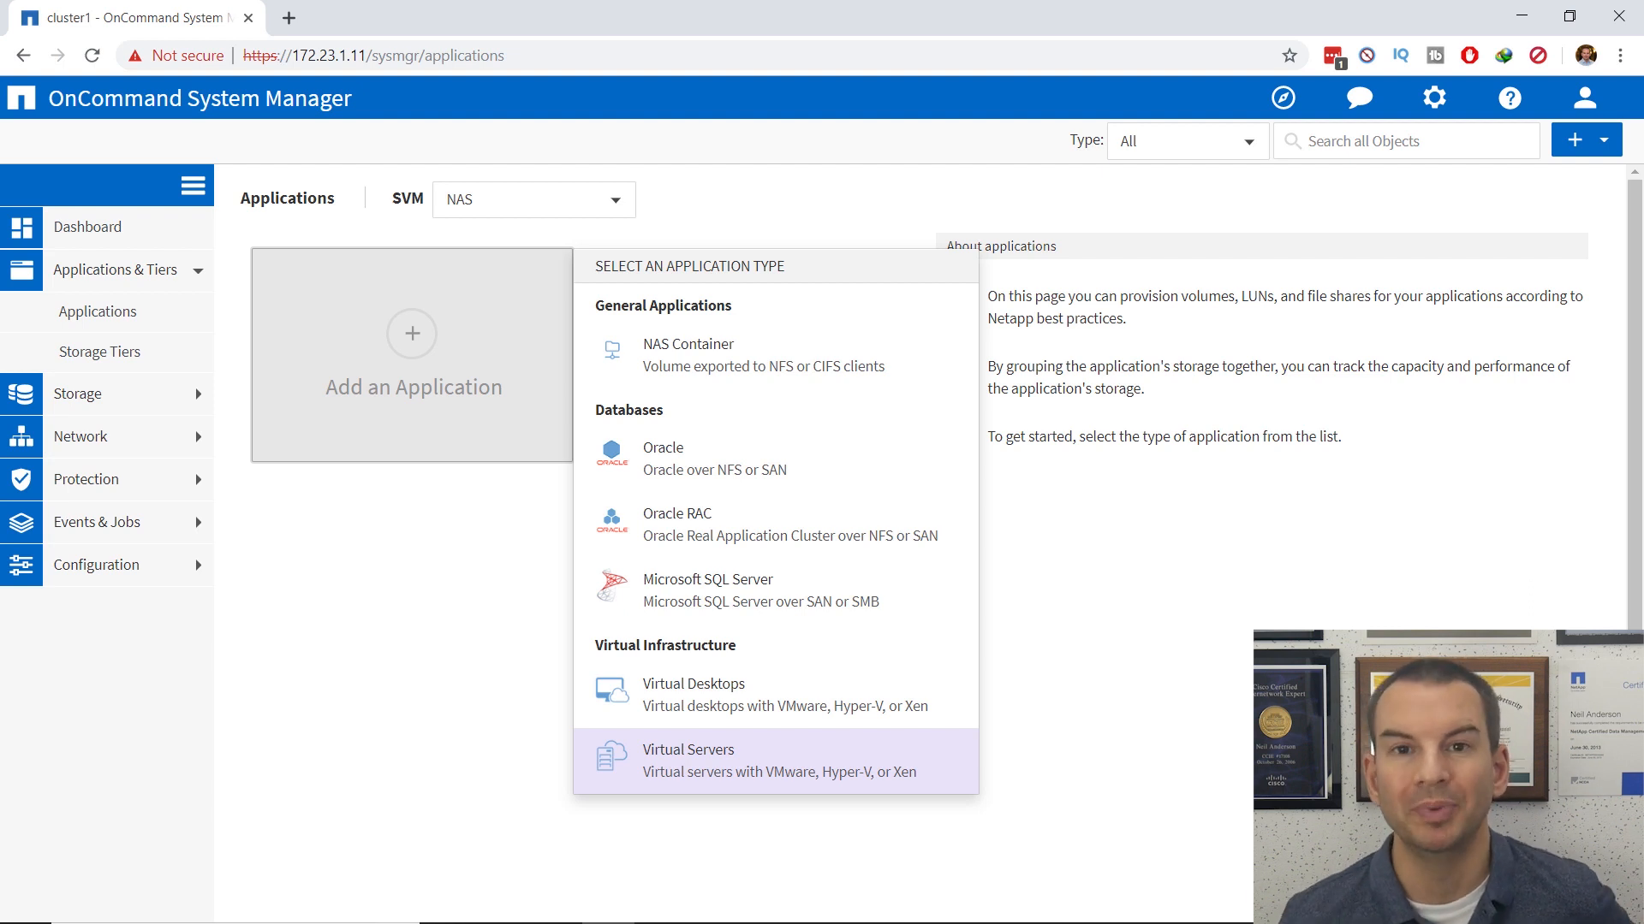
Switch the Applications page to the SAN SVM and view the application types offered for it.
{"action": "left_click", "coordinate": [548, 200]}
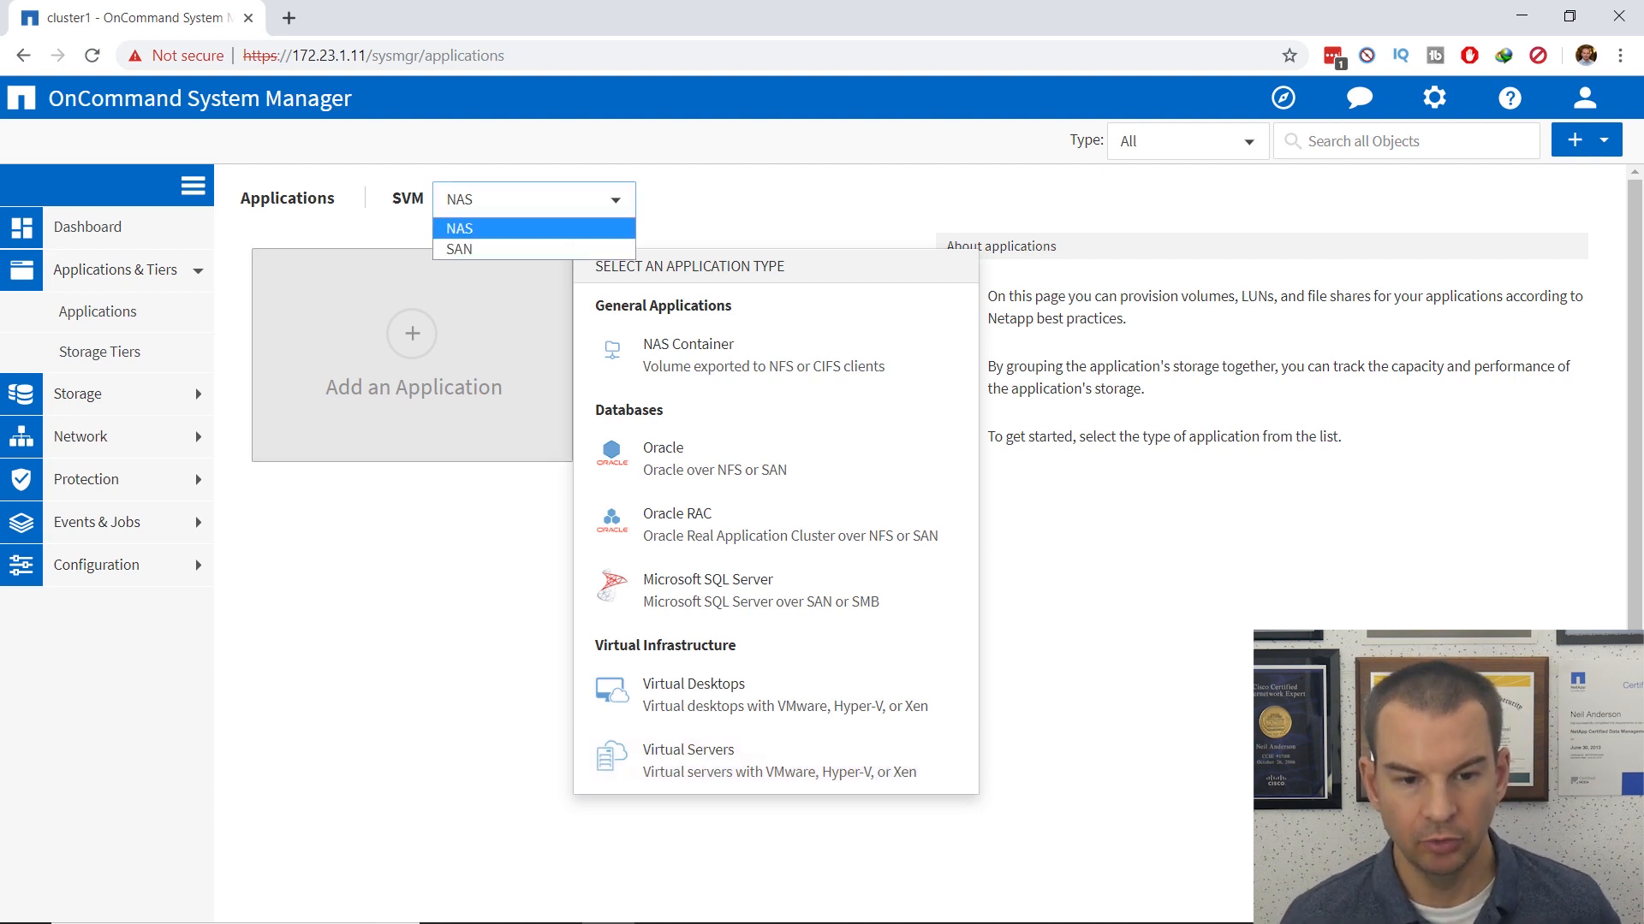
{"action": "left_click", "coordinate": [548, 201]}
{"action": "left_click", "coordinate": [513, 249]}
{"action": "left_click", "coordinate": [413, 355]}
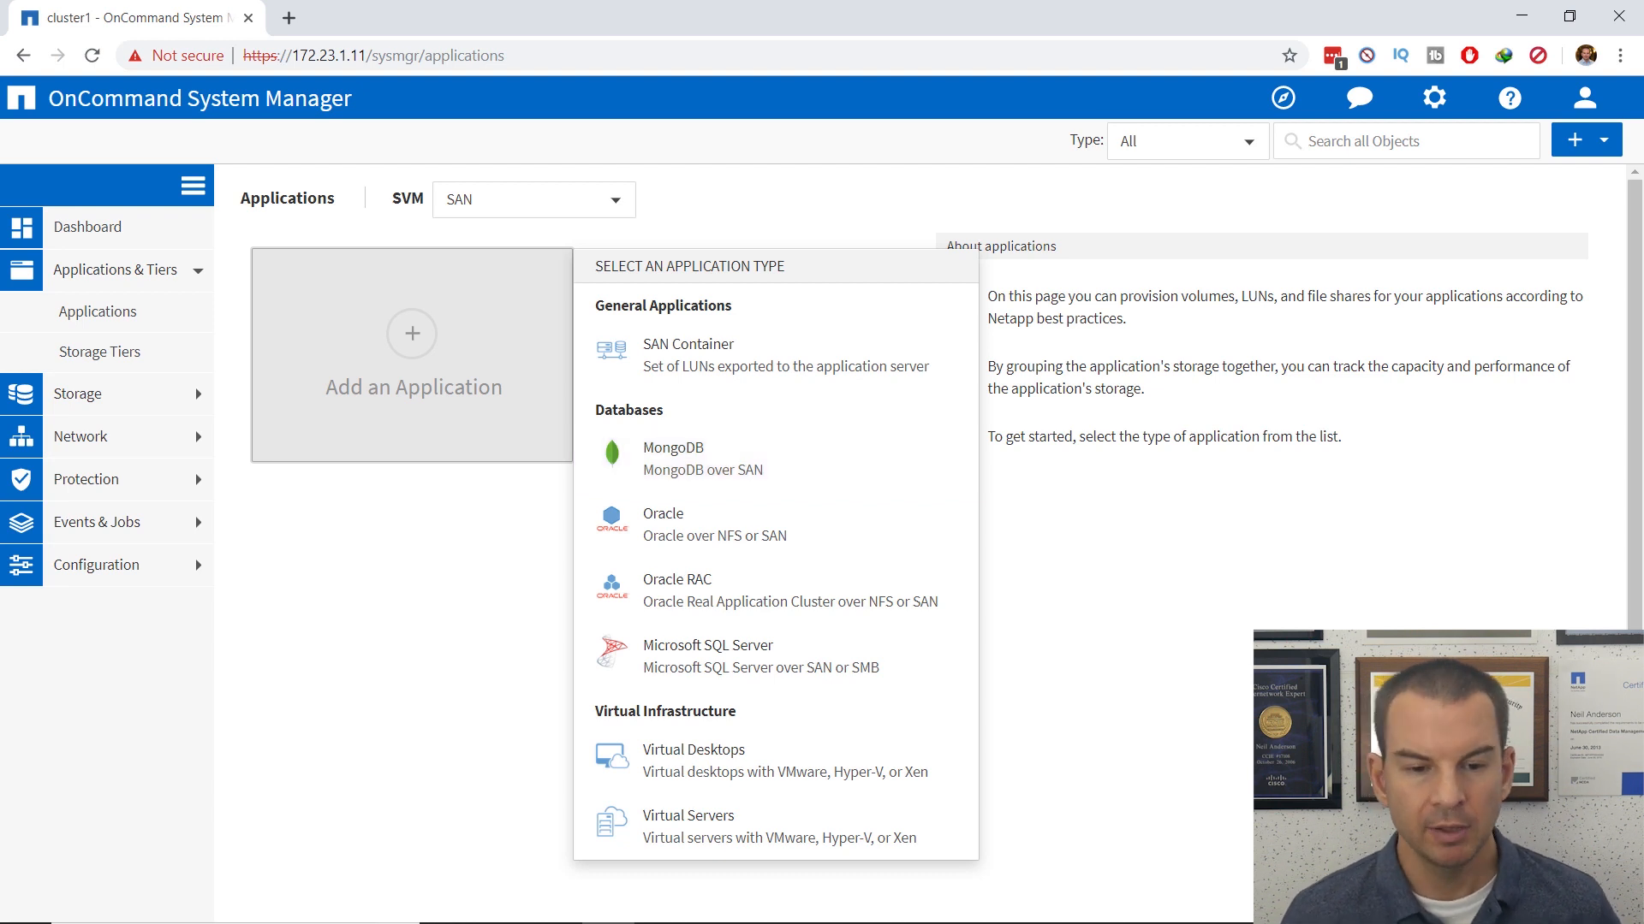
Switch back to the NAS SVM and start adding a NAS Container application.
{"action": "left_click", "coordinate": [615, 200]}
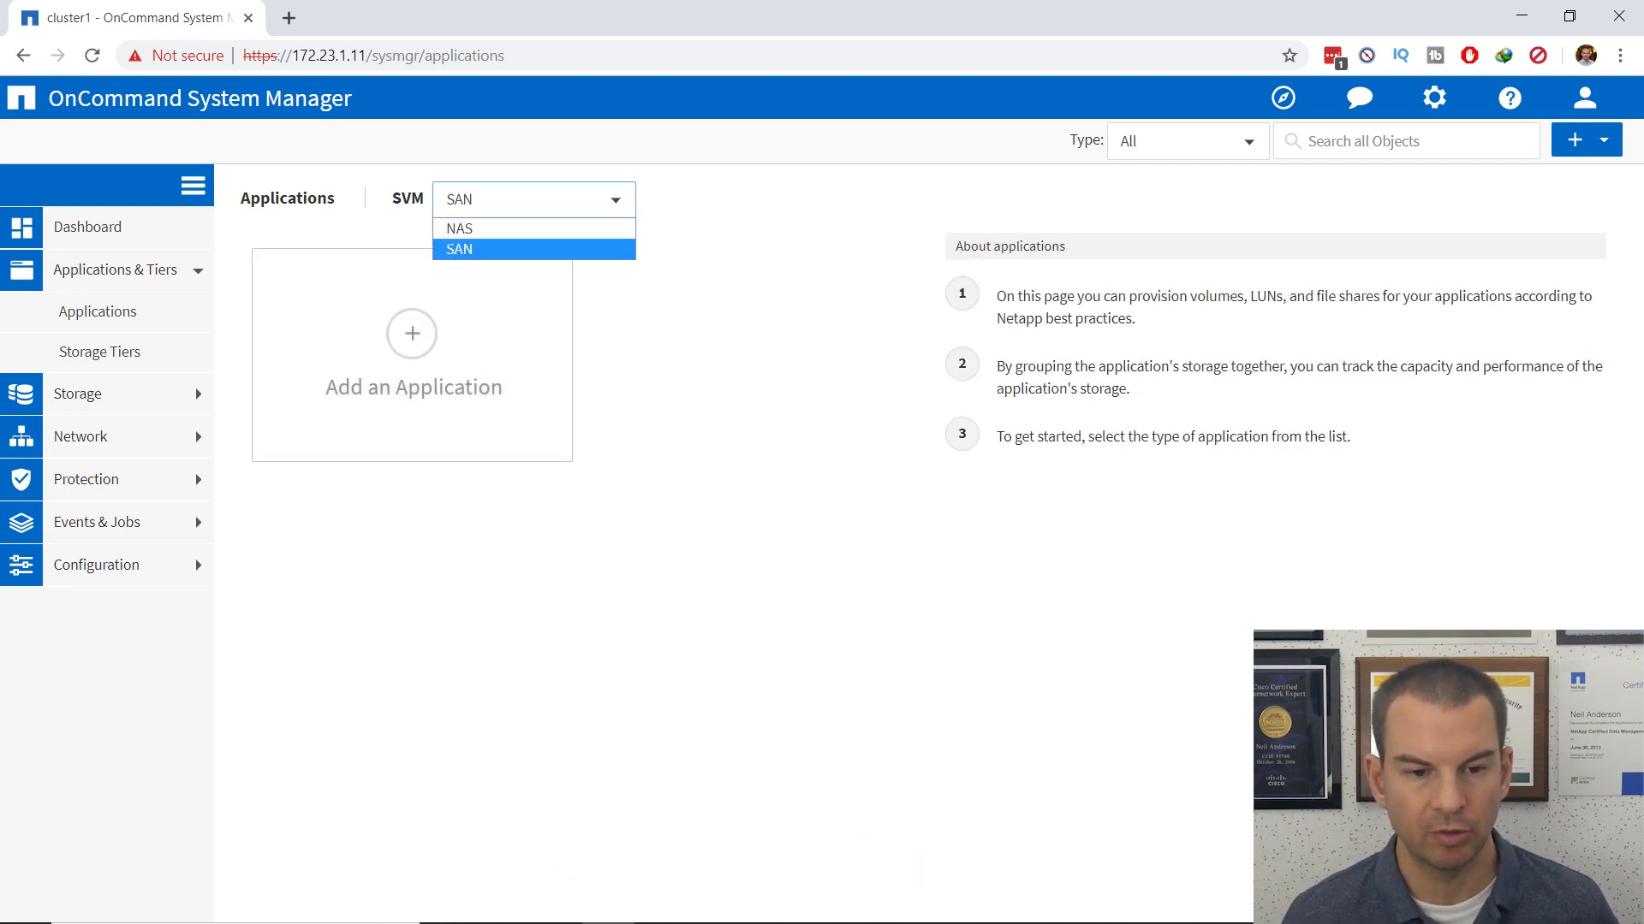
{"action": "left_click", "coordinate": [533, 228]}
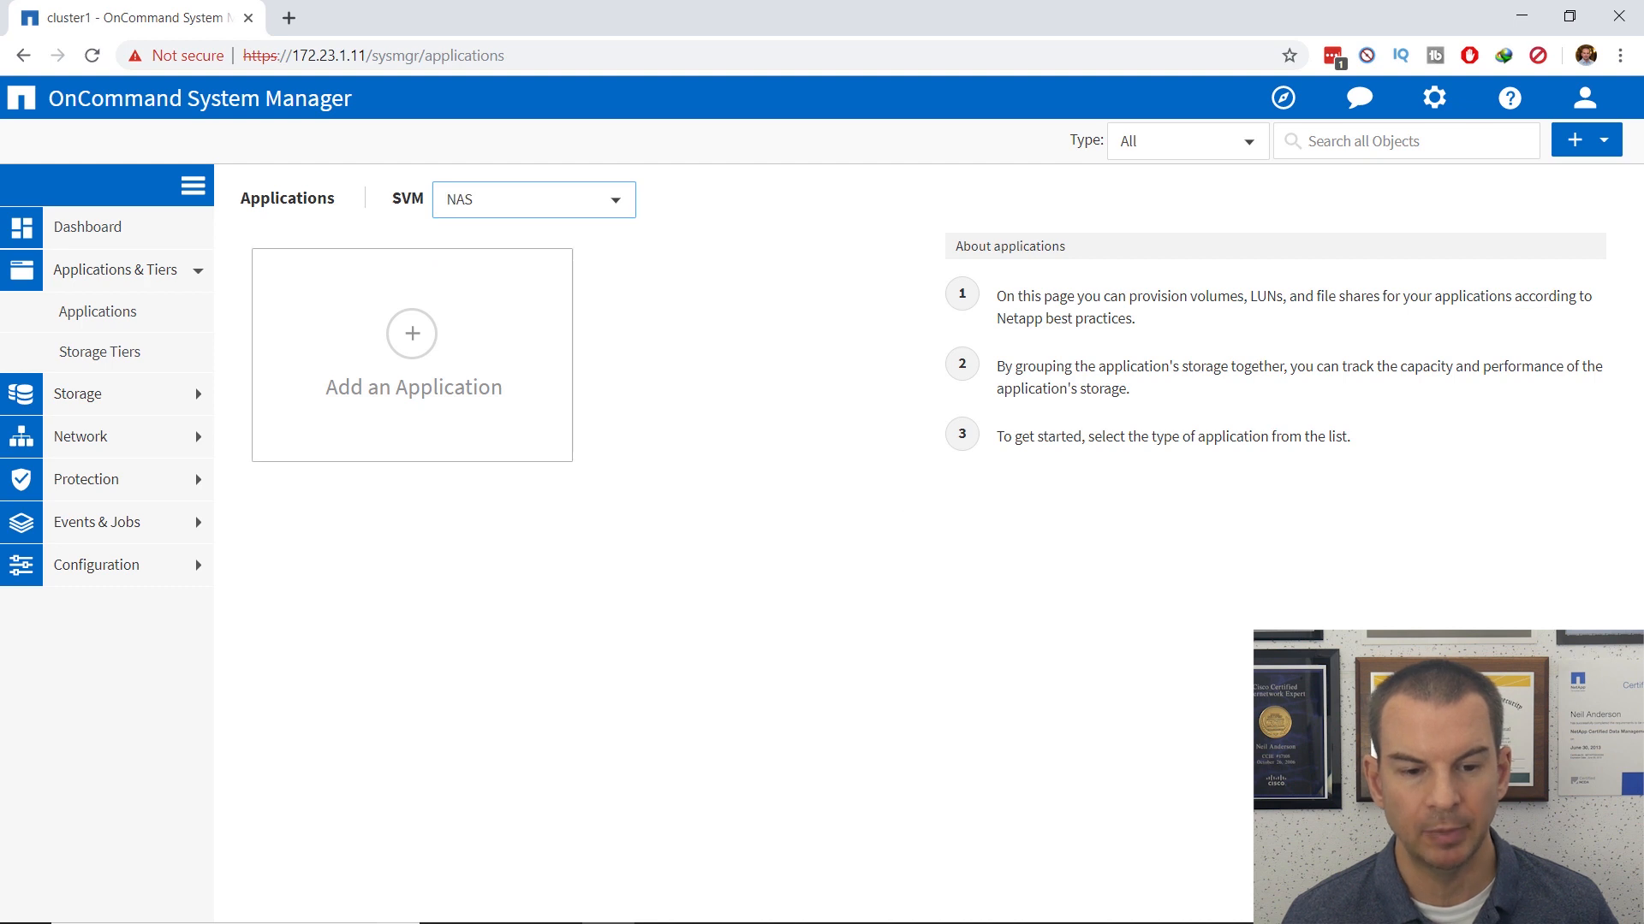
{"action": "mouse_move", "coordinate": [412, 355]}
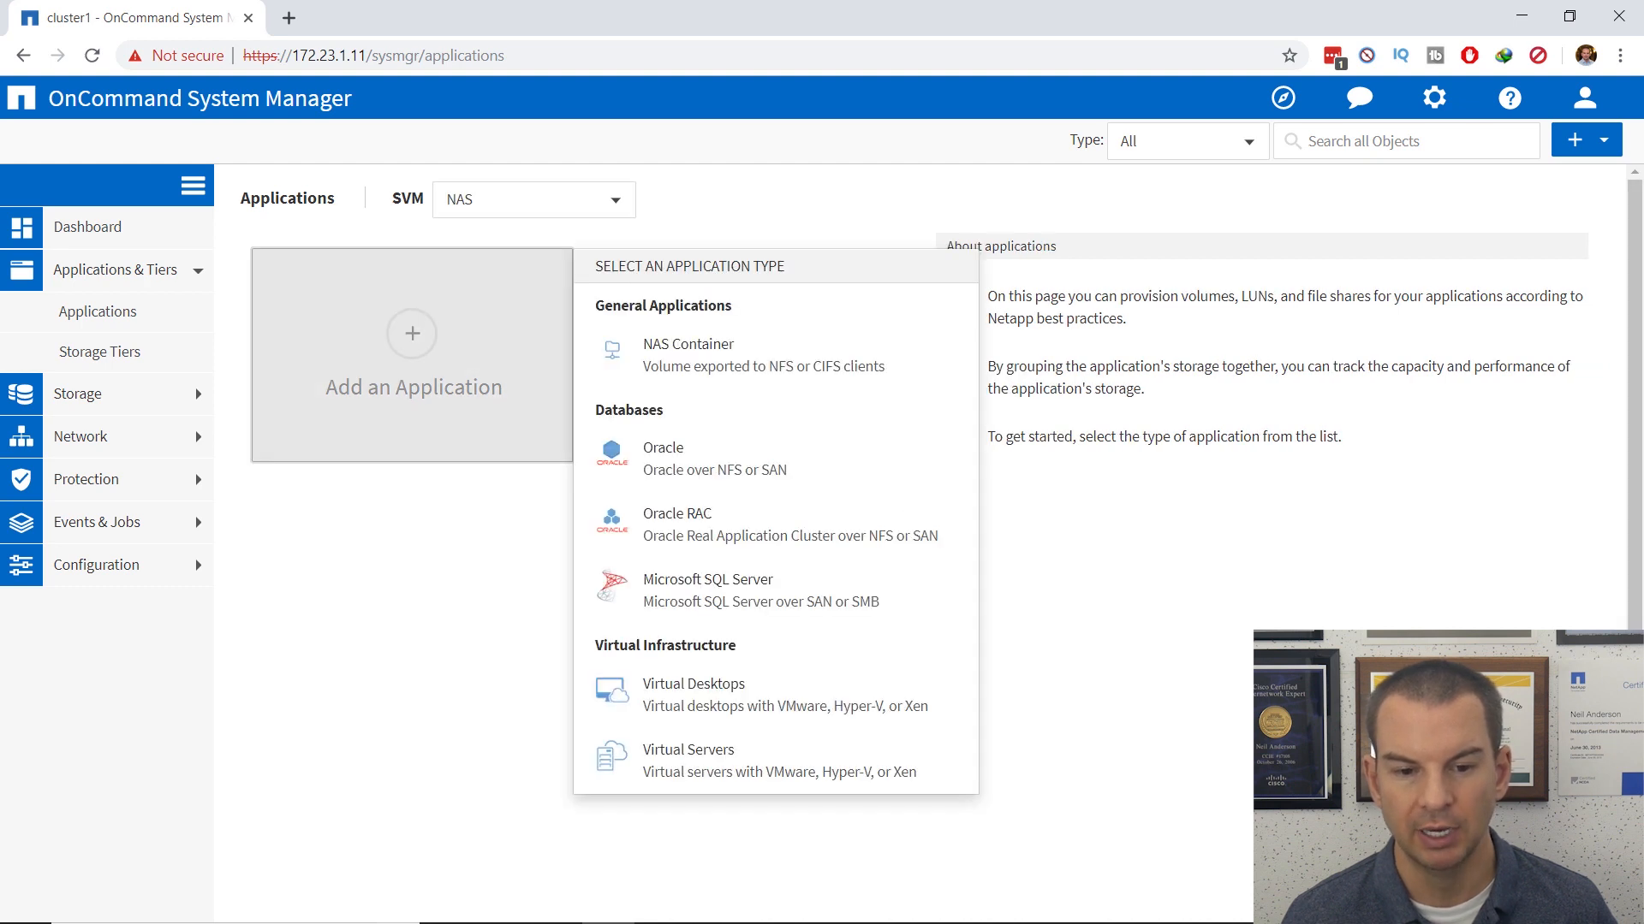
{"action": "left_click", "coordinate": [727, 354]}
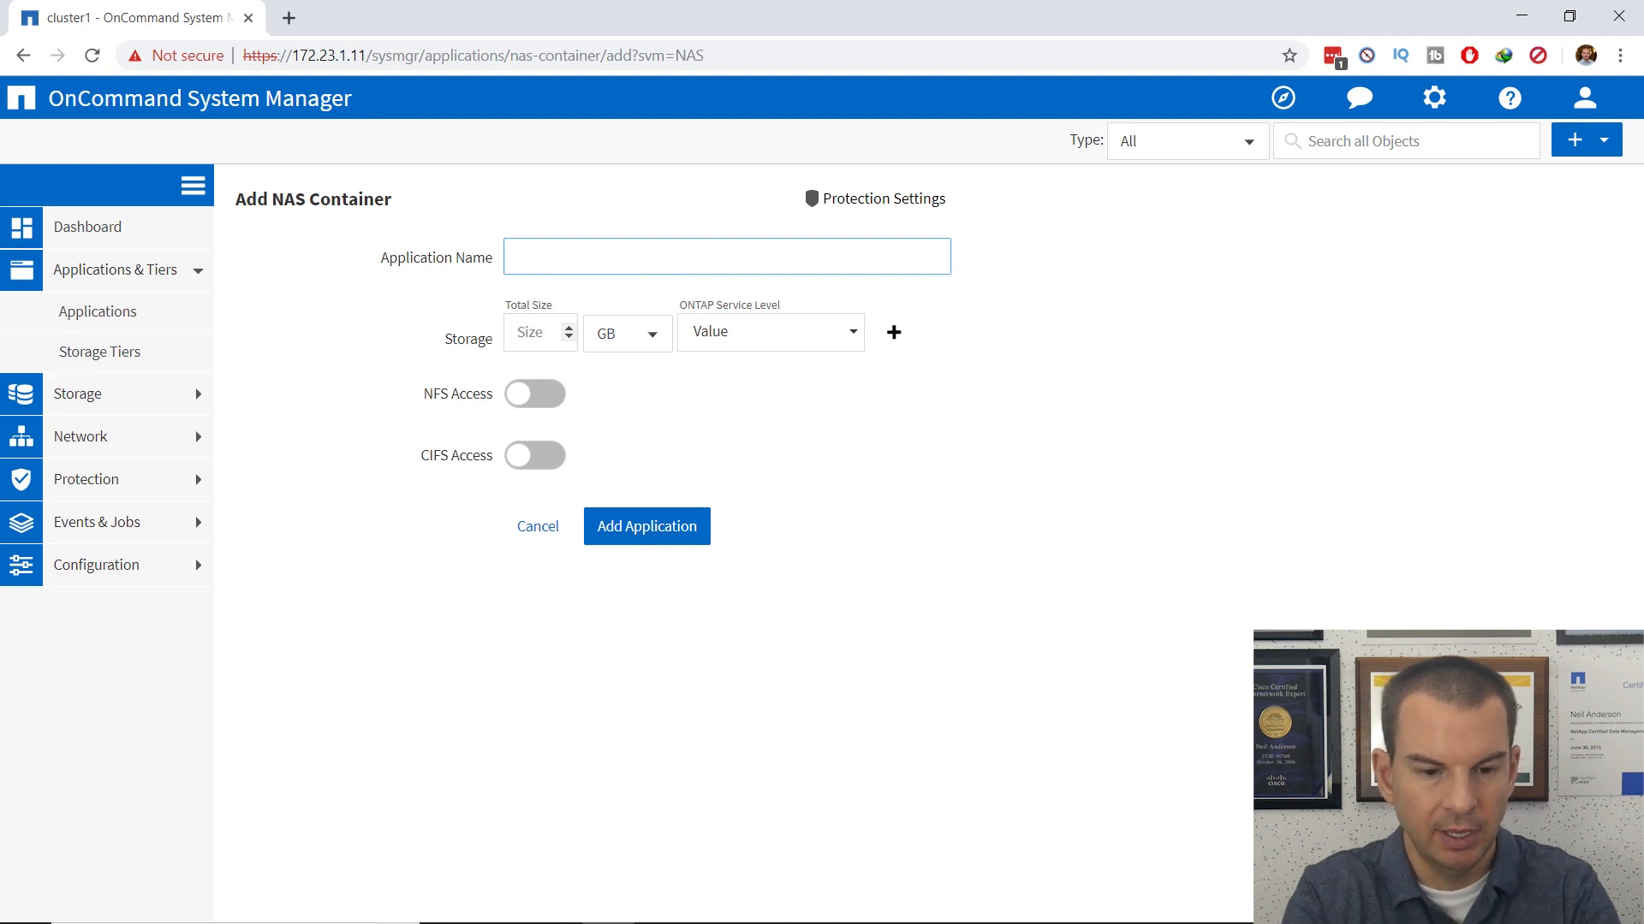
Name the application CIFS_Demo and give it 100 MB of storage at the Value service level.
{"action": "type", "text": "CIFS_Demo"}
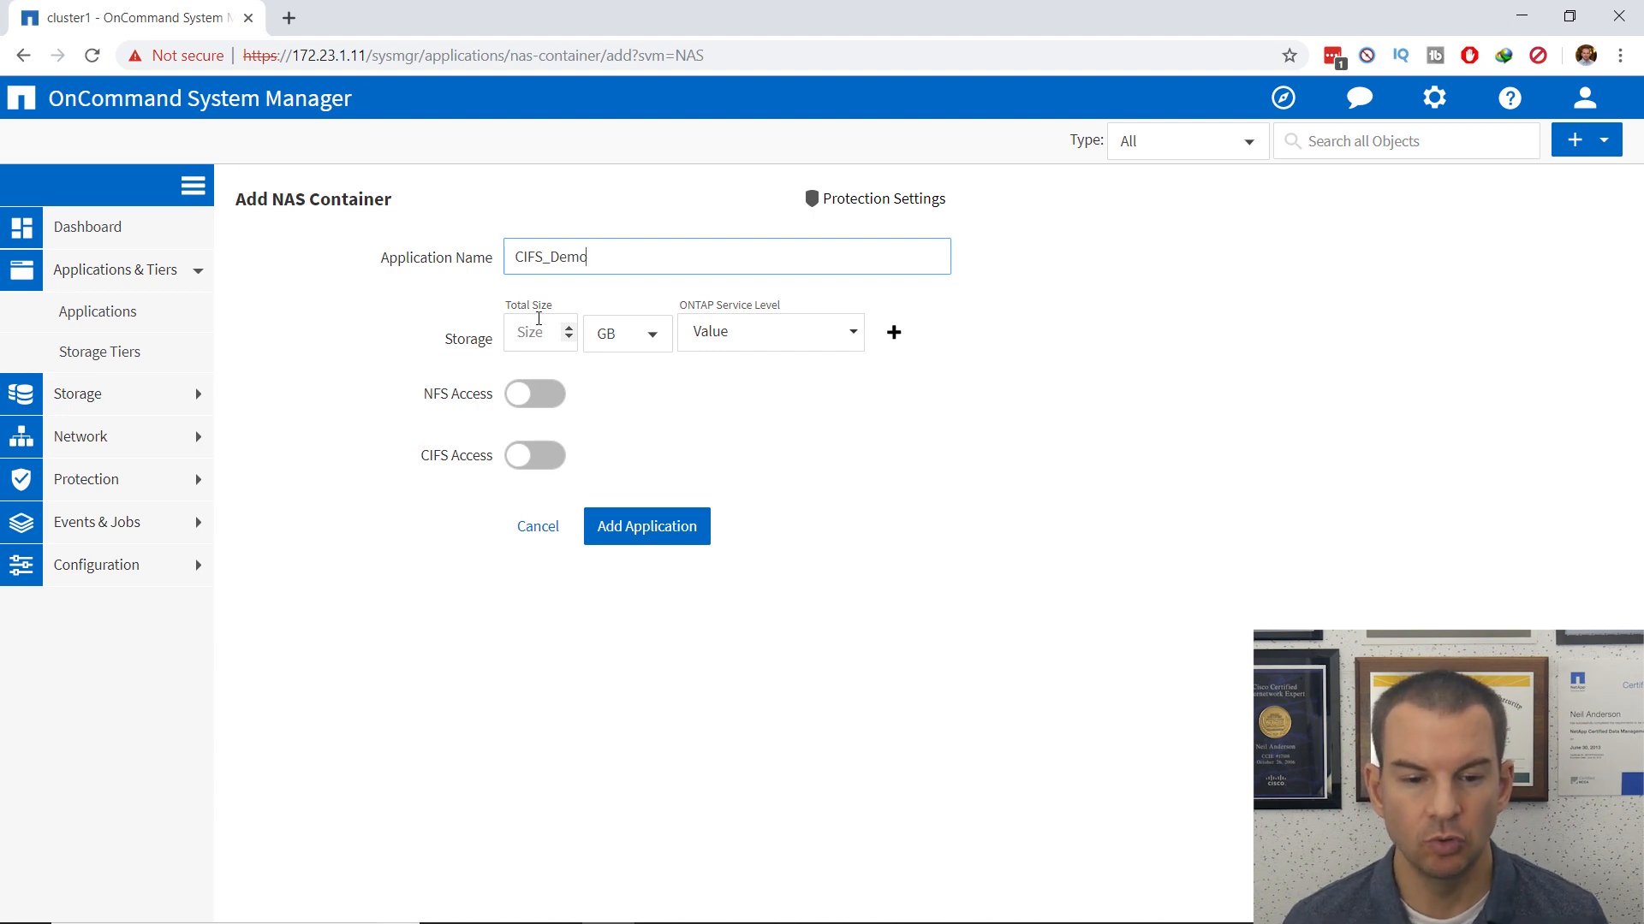
{"action": "left_click", "coordinate": [536, 335]}
{"action": "type", "text": "100"}
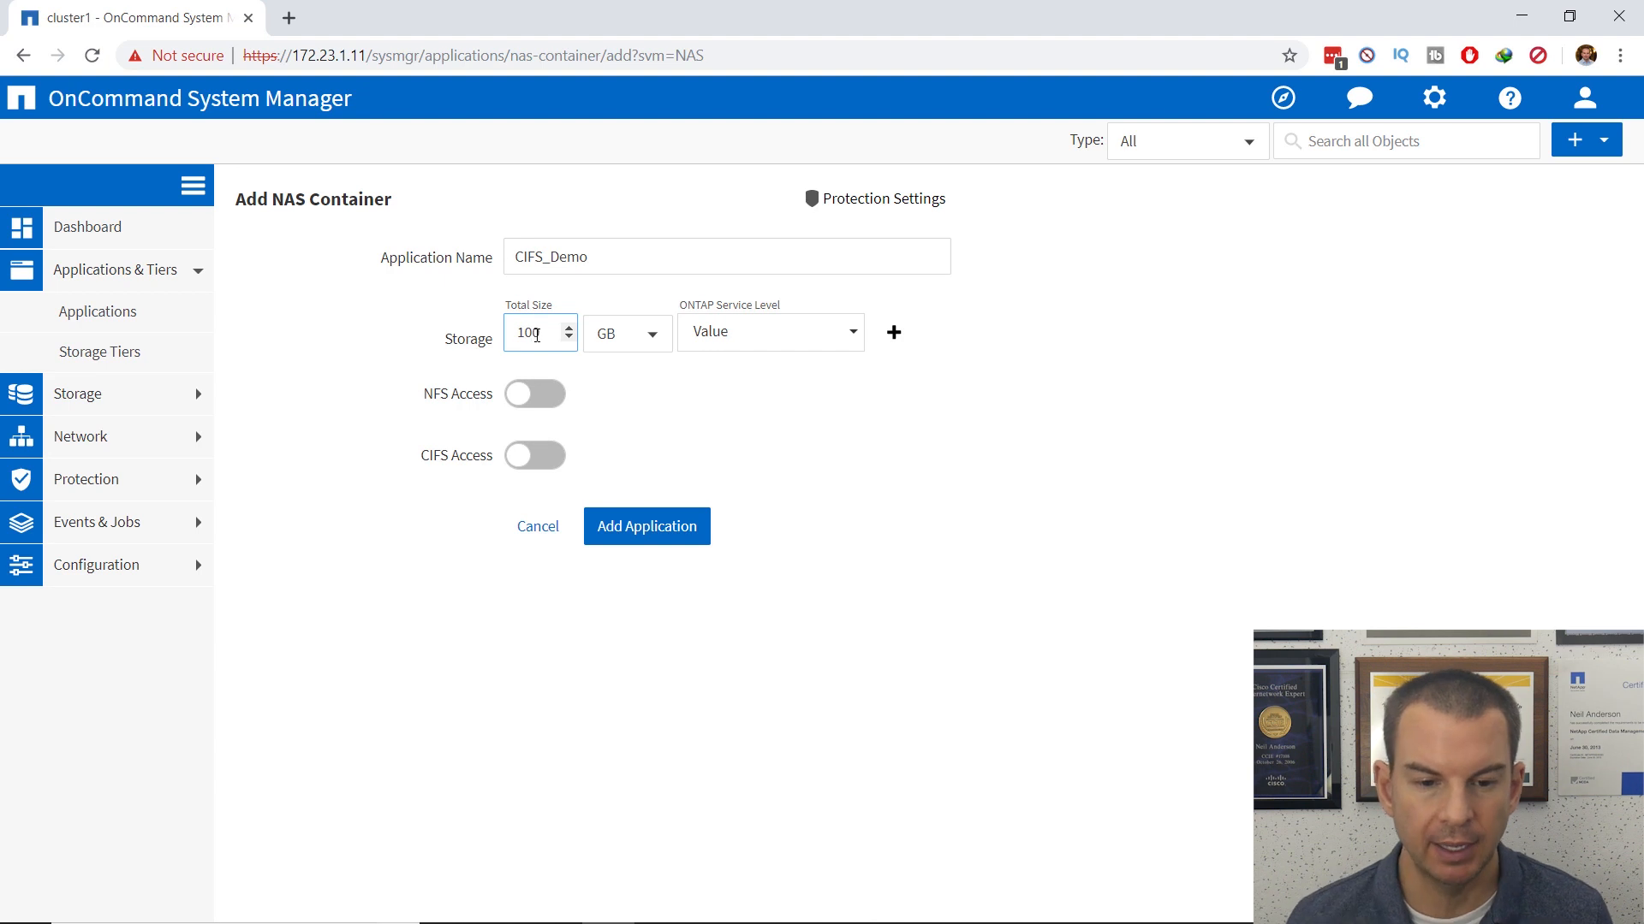
{"action": "left_click", "coordinate": [655, 339]}
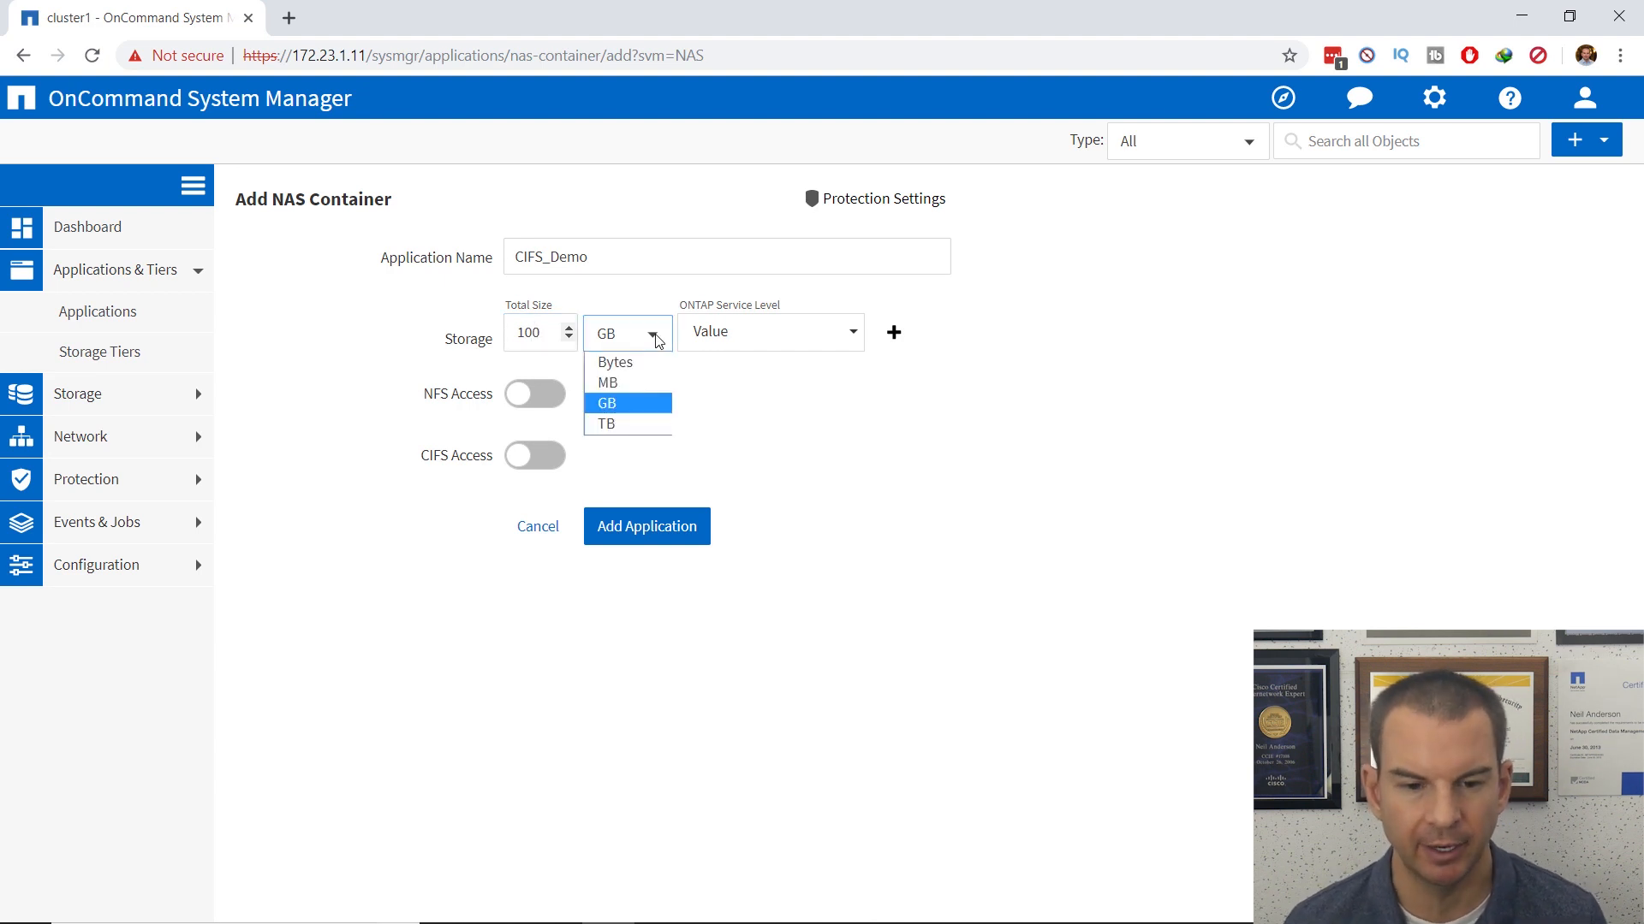
{"action": "left_click", "coordinate": [636, 383]}
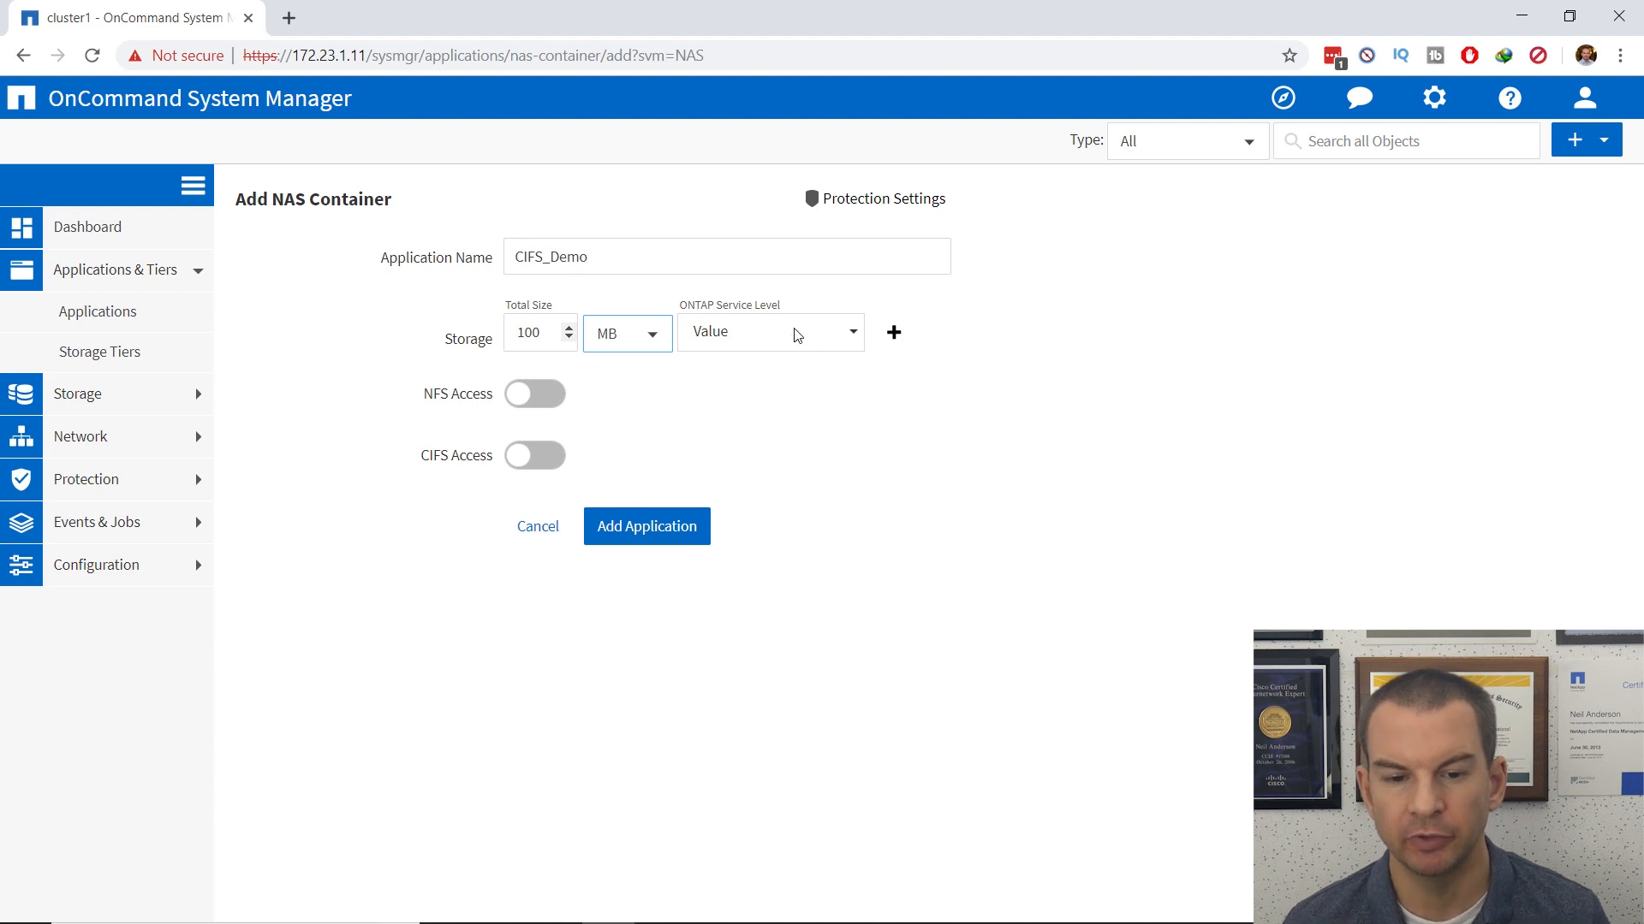
{"action": "left_click", "coordinate": [846, 344]}
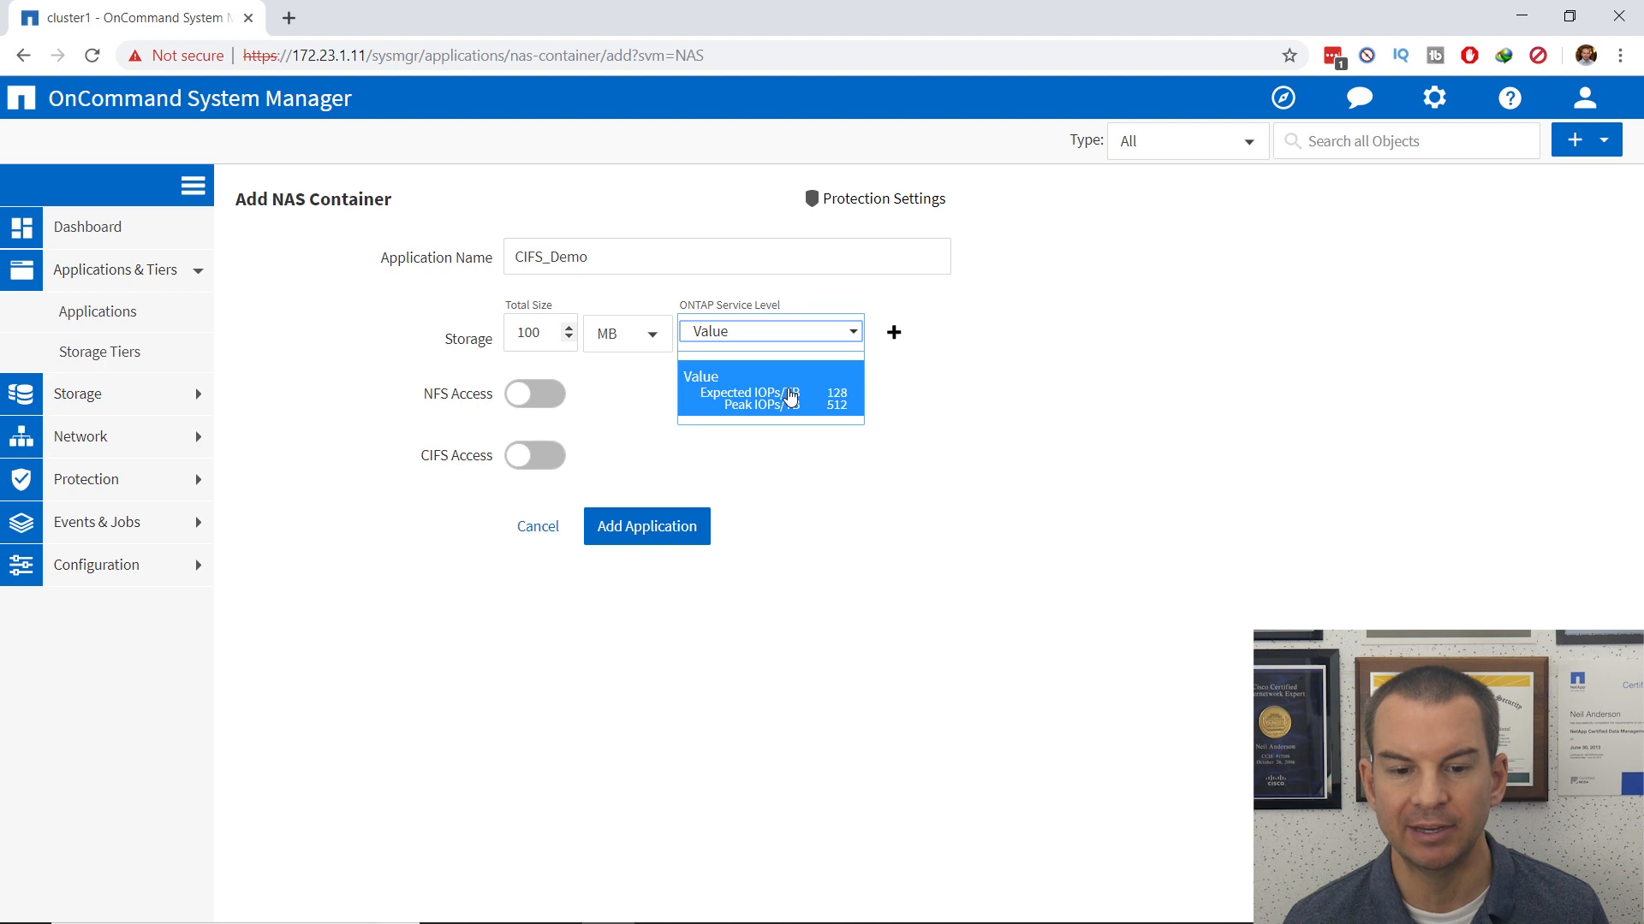
{"action": "left_click", "coordinate": [818, 395]}
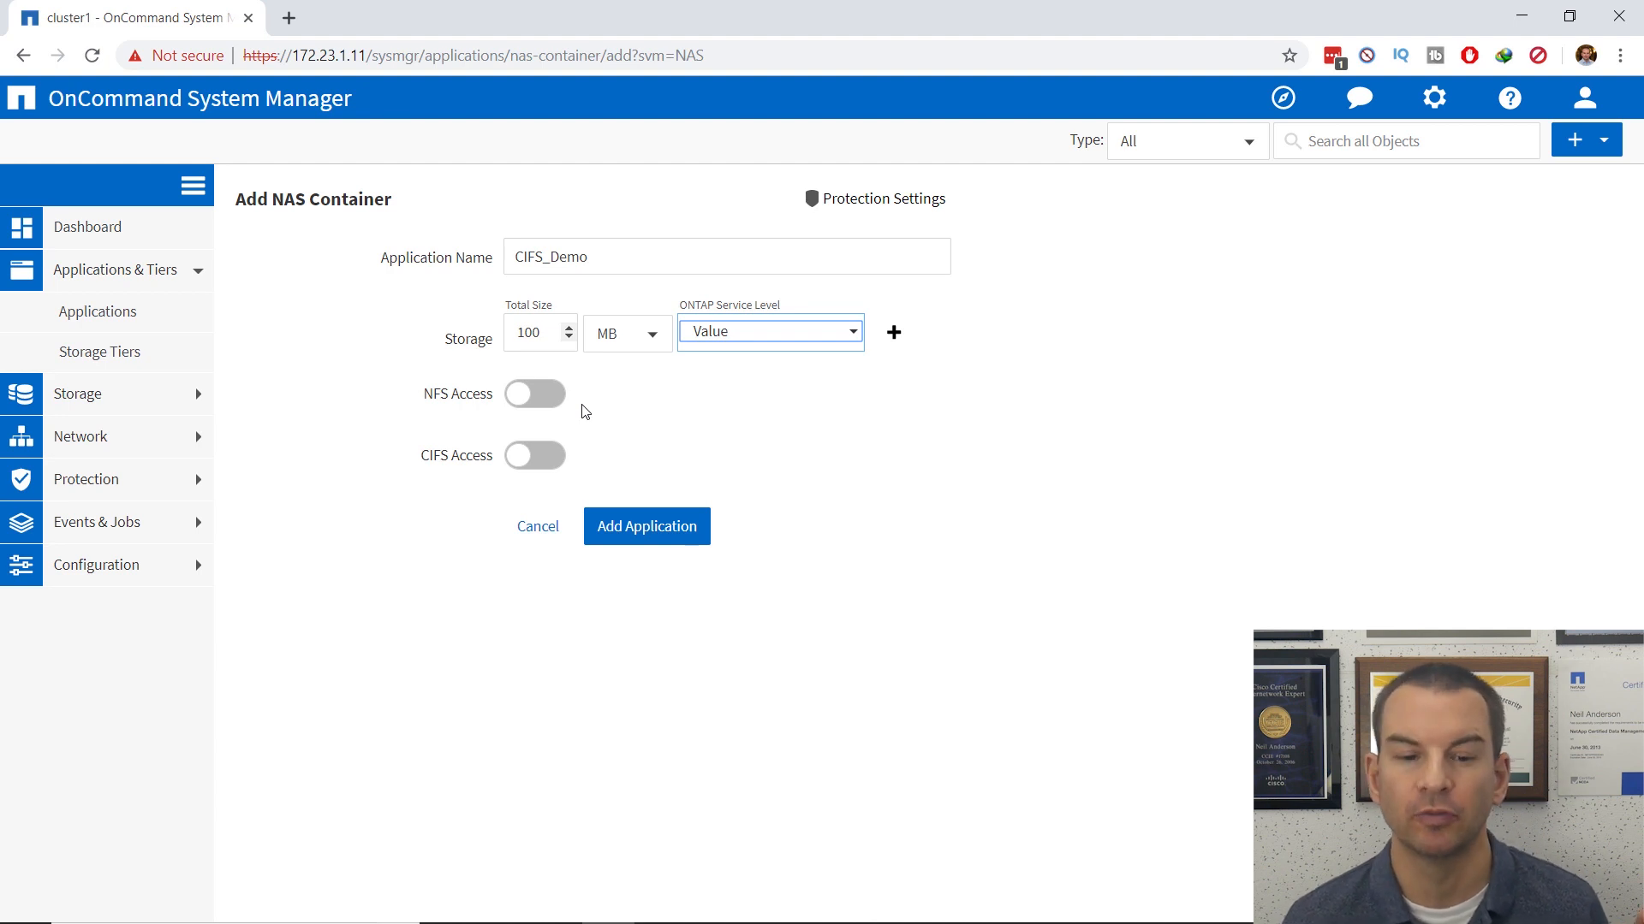
Enable CIFS access for the container, leave NFS access off, and add the application.
{"action": "left_click", "coordinate": [538, 462]}
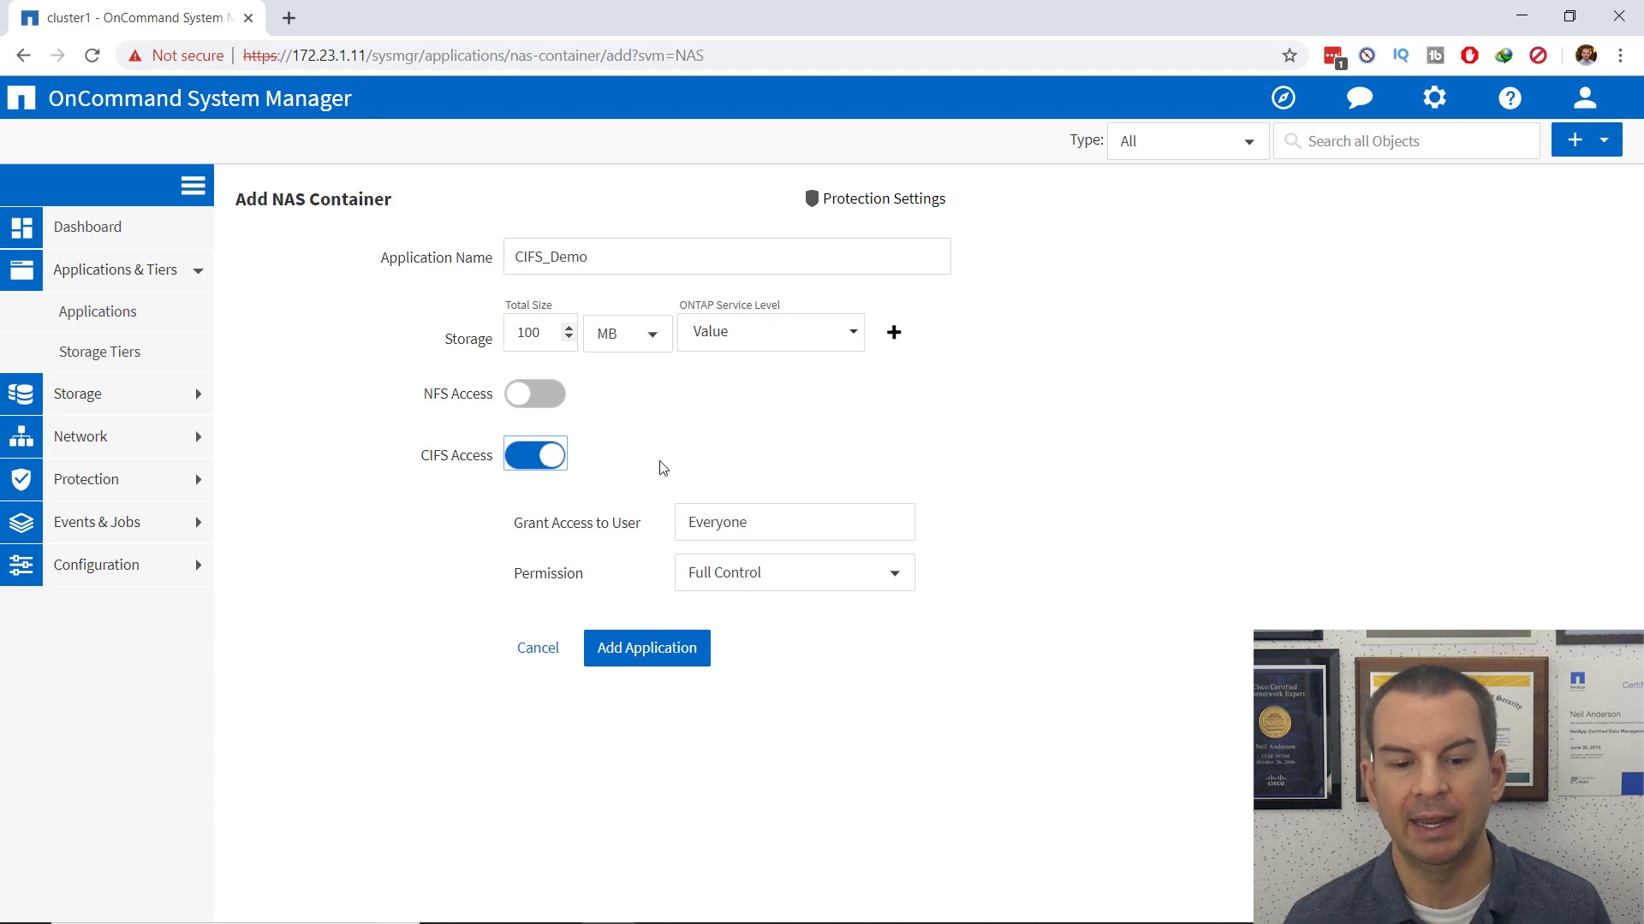
{"action": "left_click", "coordinate": [555, 404]}
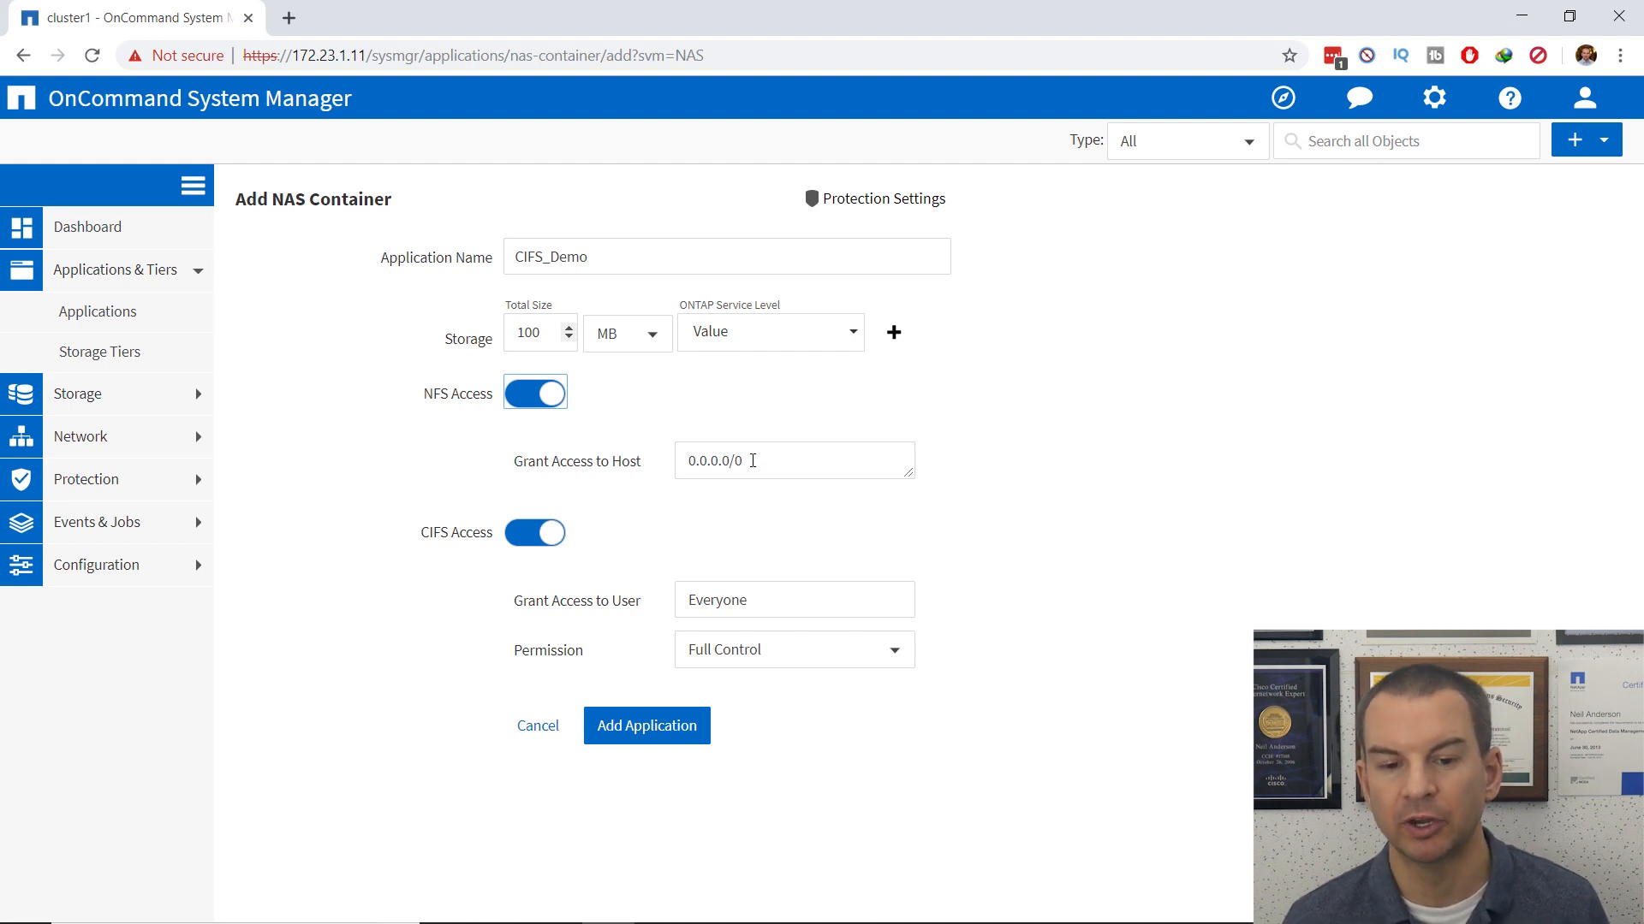
{"action": "left_click", "coordinate": [536, 404]}
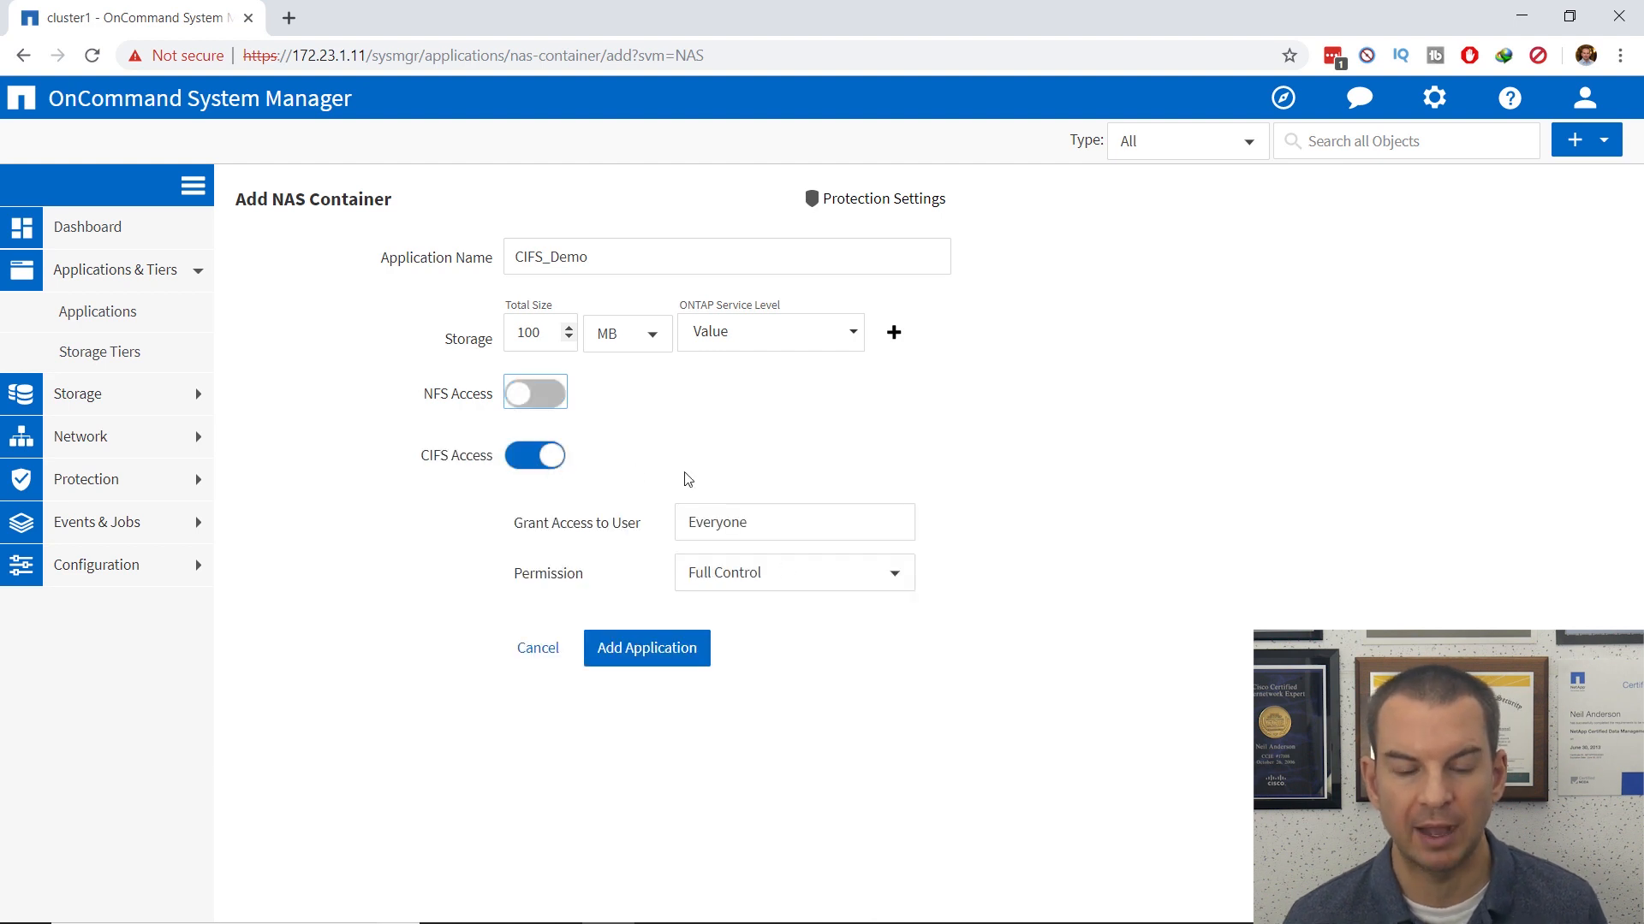
{"action": "left_click", "coordinate": [668, 651]}
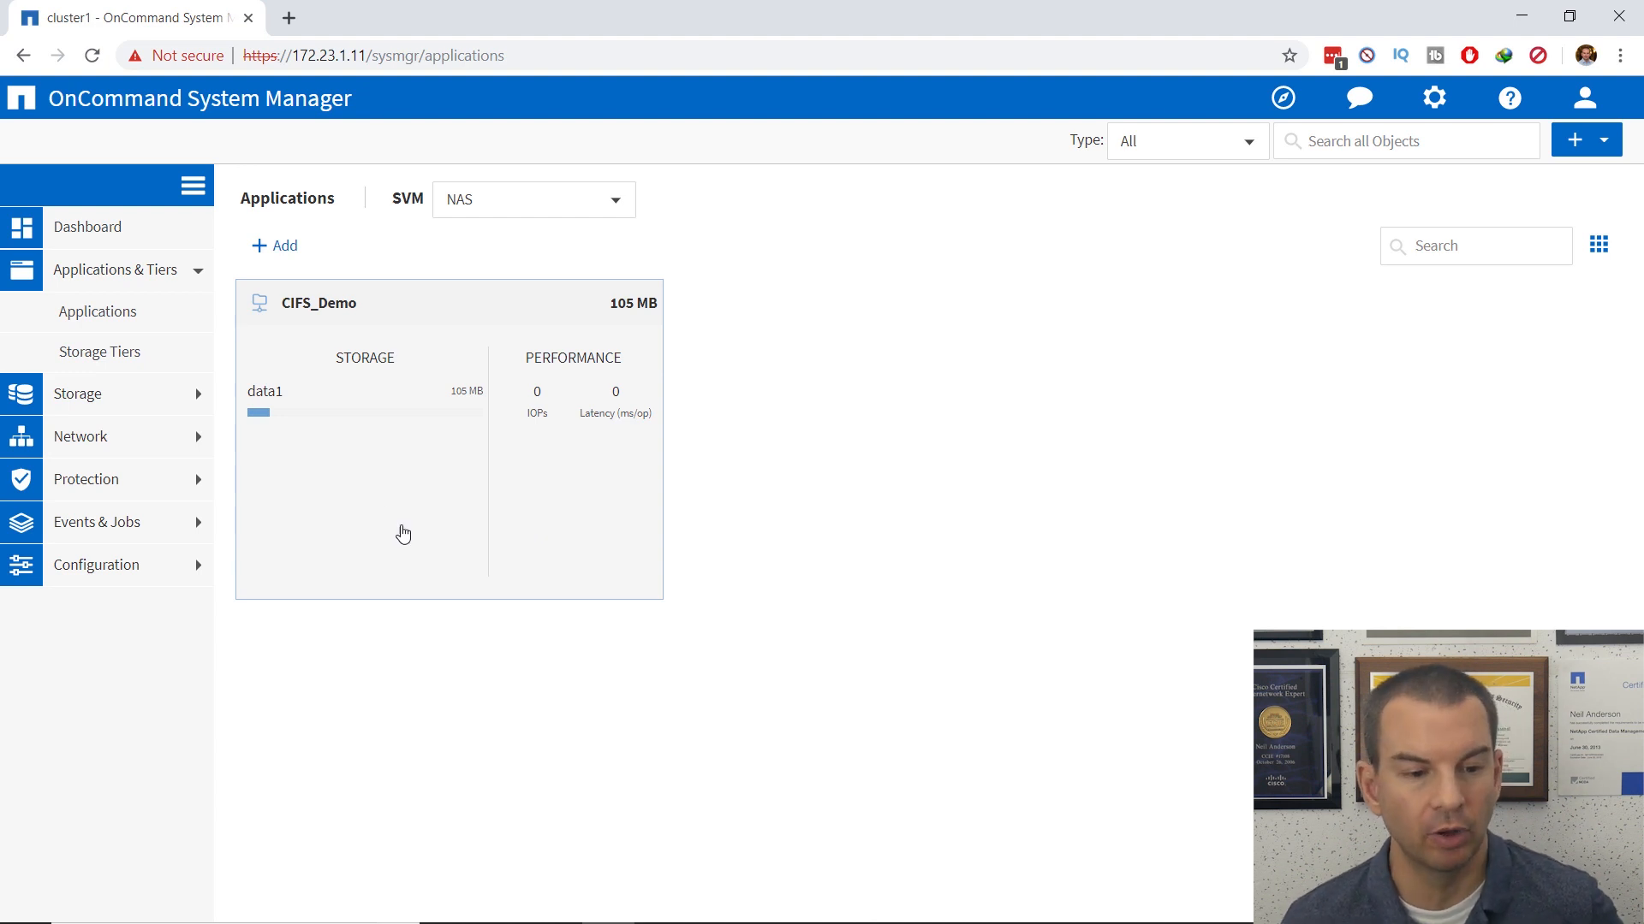
Check the volumes list and the shares list of the NAS SVM for the CIFS_Demo storage.
{"action": "left_click", "coordinate": [106, 393]}
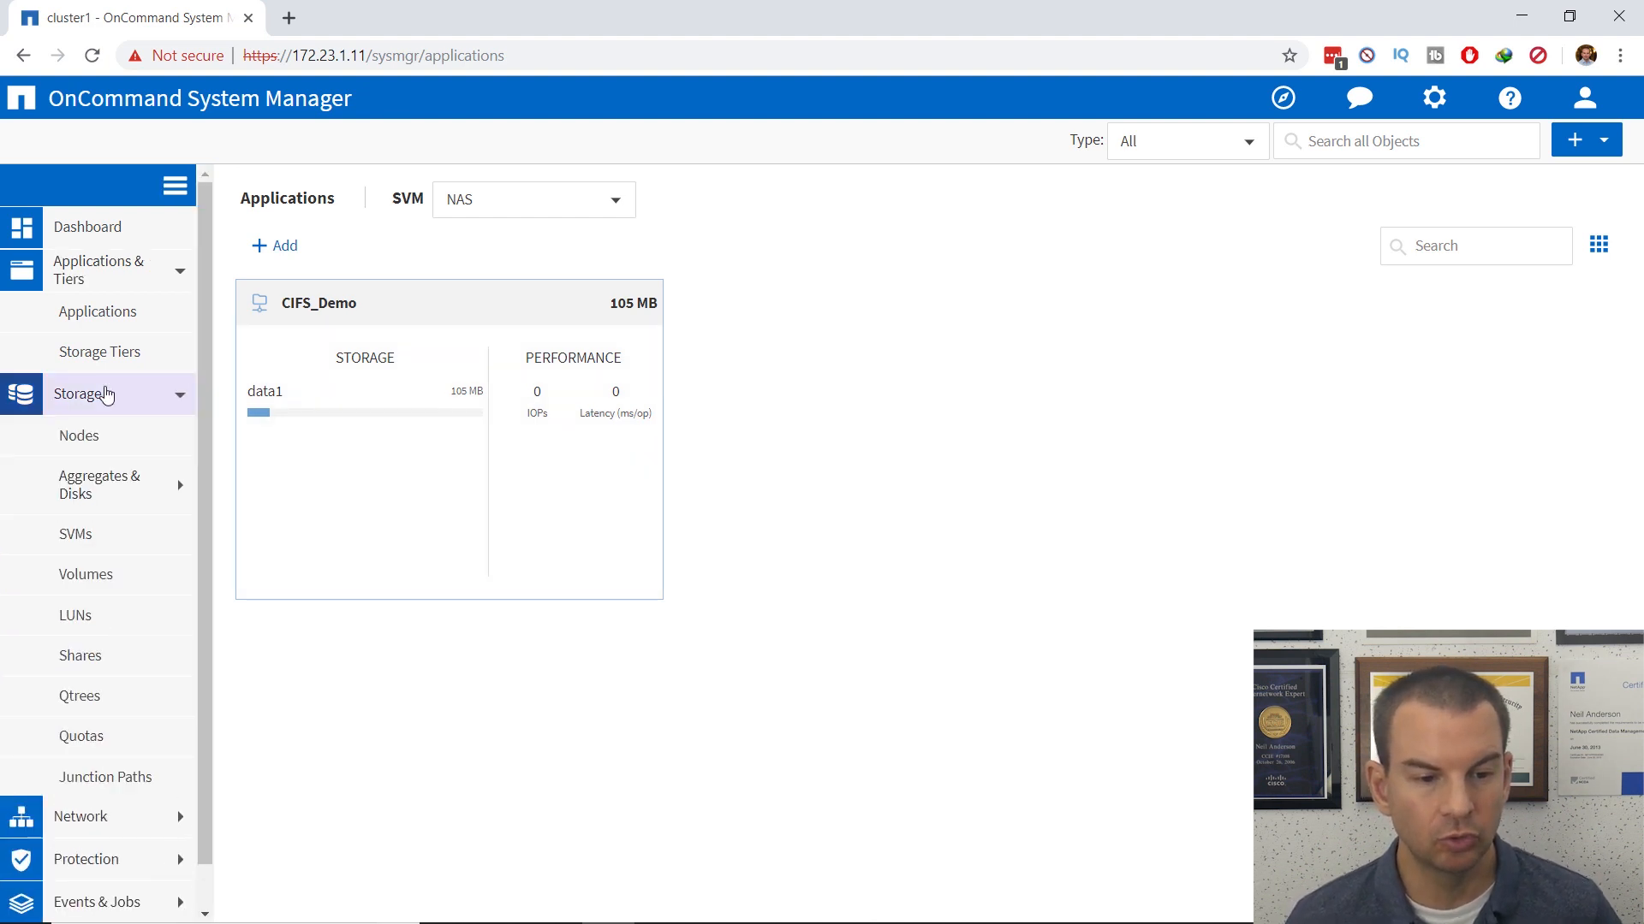
{"action": "left_click", "coordinate": [88, 571]}
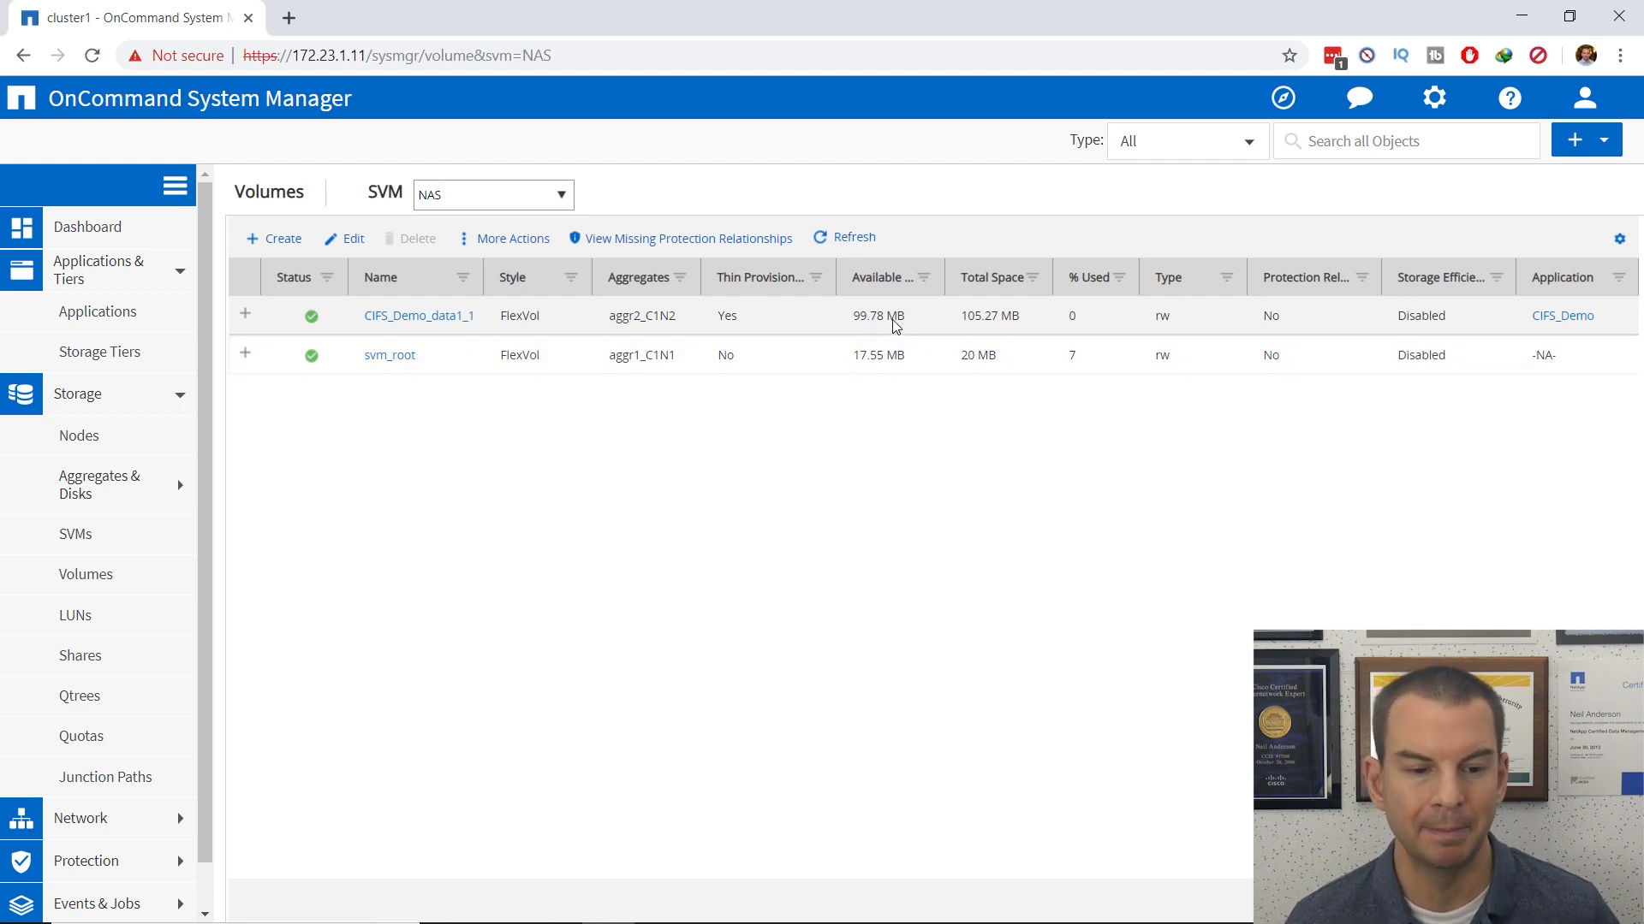
{"action": "left_click", "coordinate": [83, 656]}
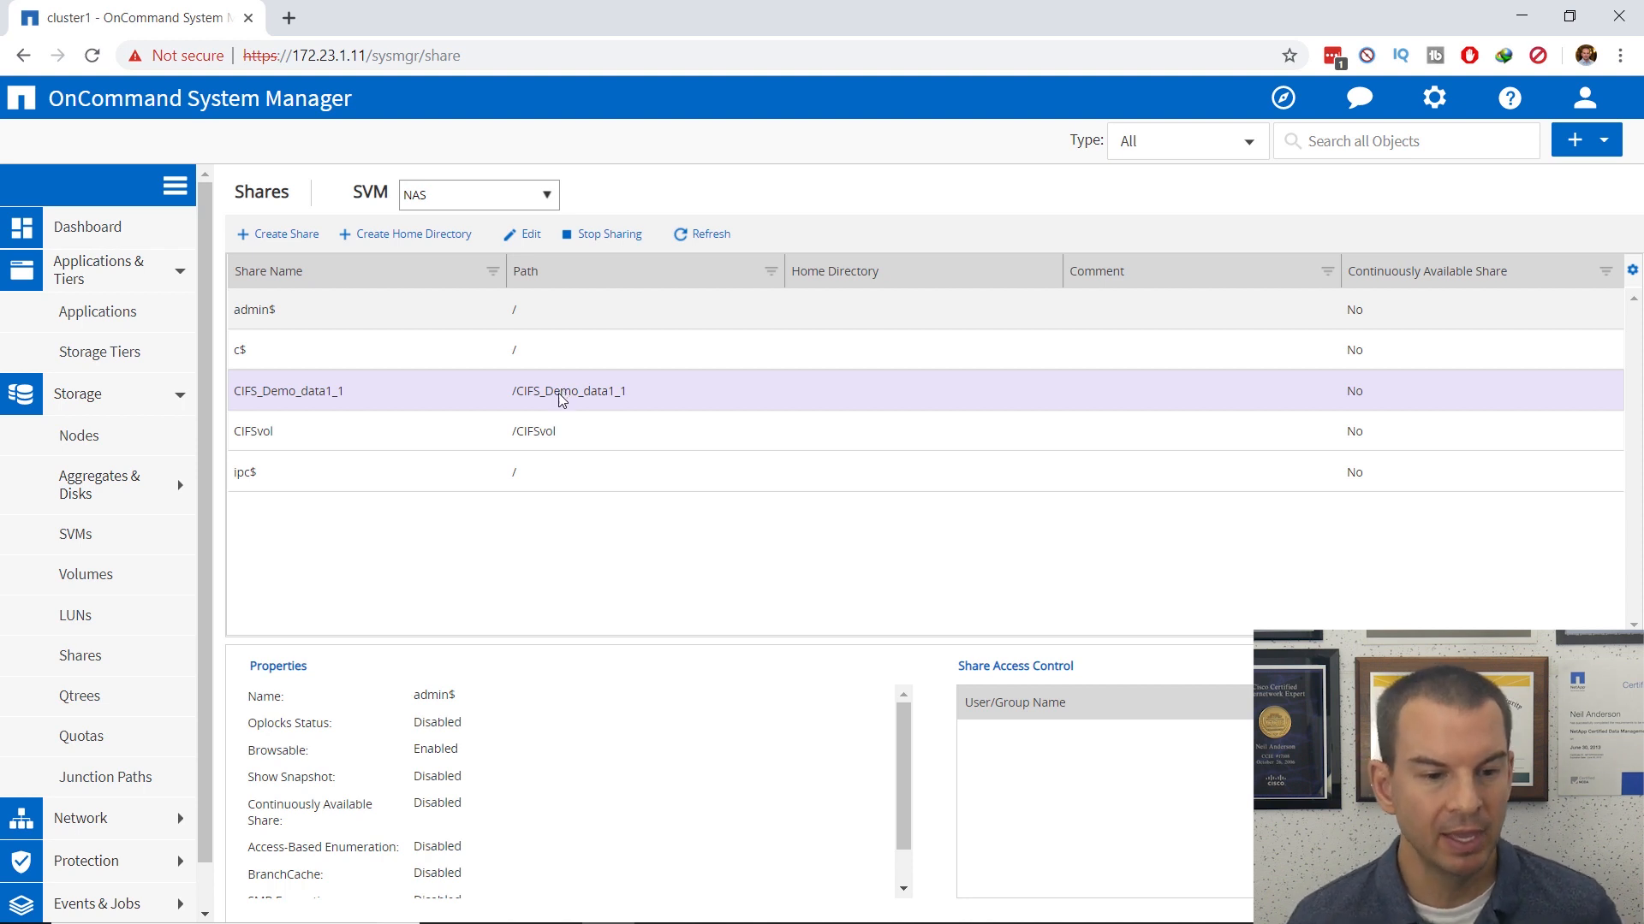
Return to the Applications page, select the SAN SVM, and start adding a Microsoft SQL Server application.
{"action": "left_click", "coordinate": [77, 401]}
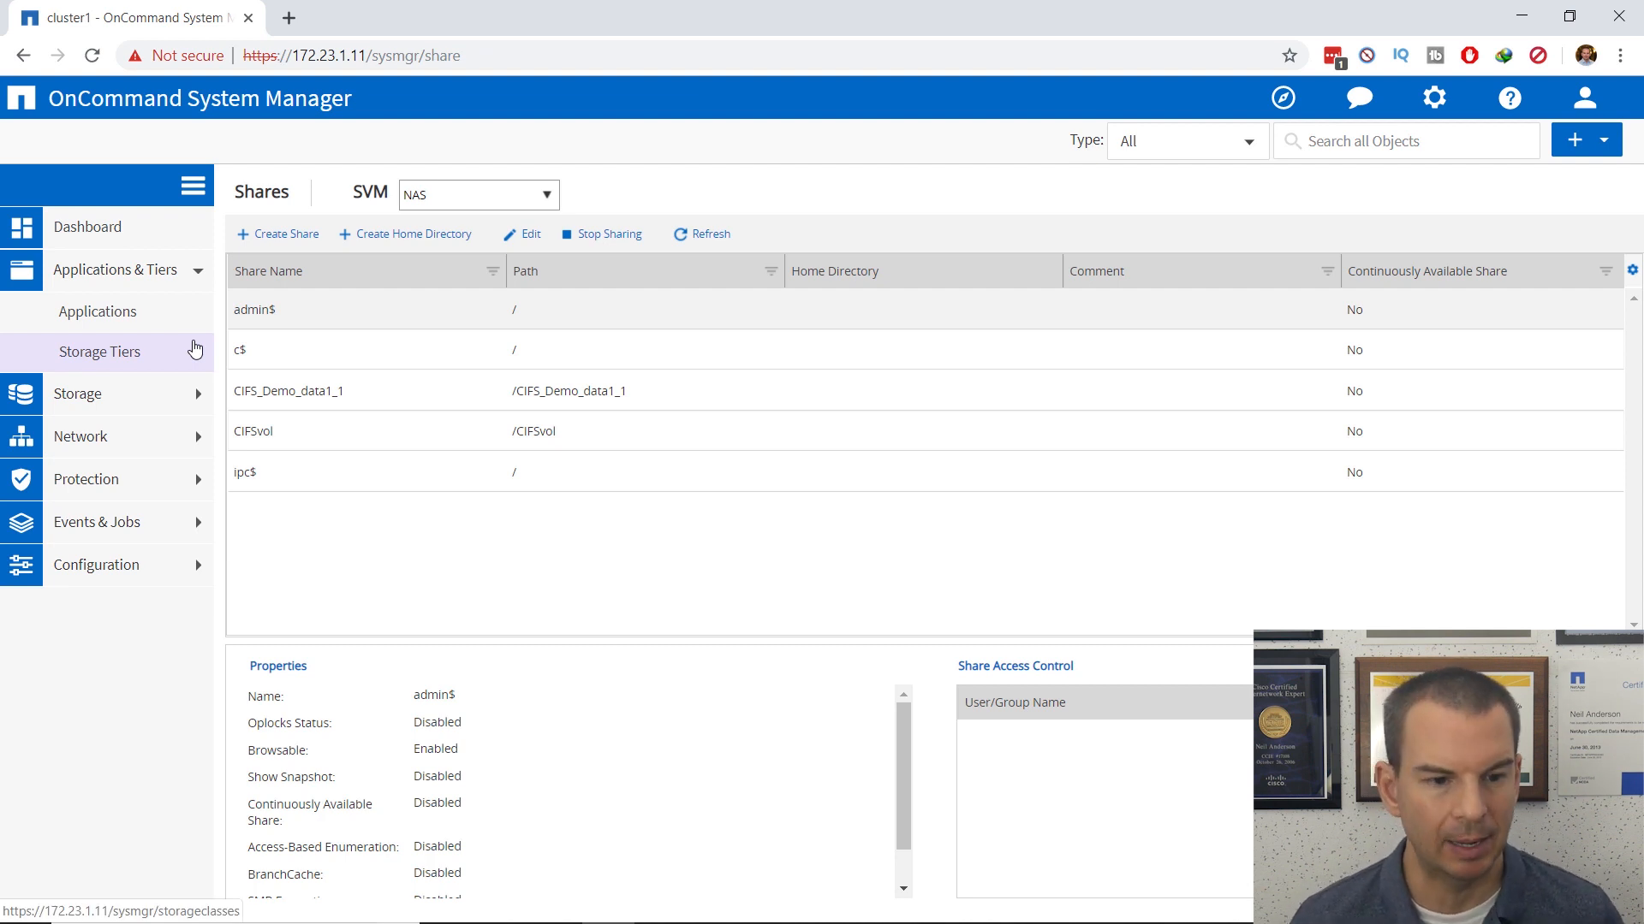
{"action": "left_click", "coordinate": [116, 324]}
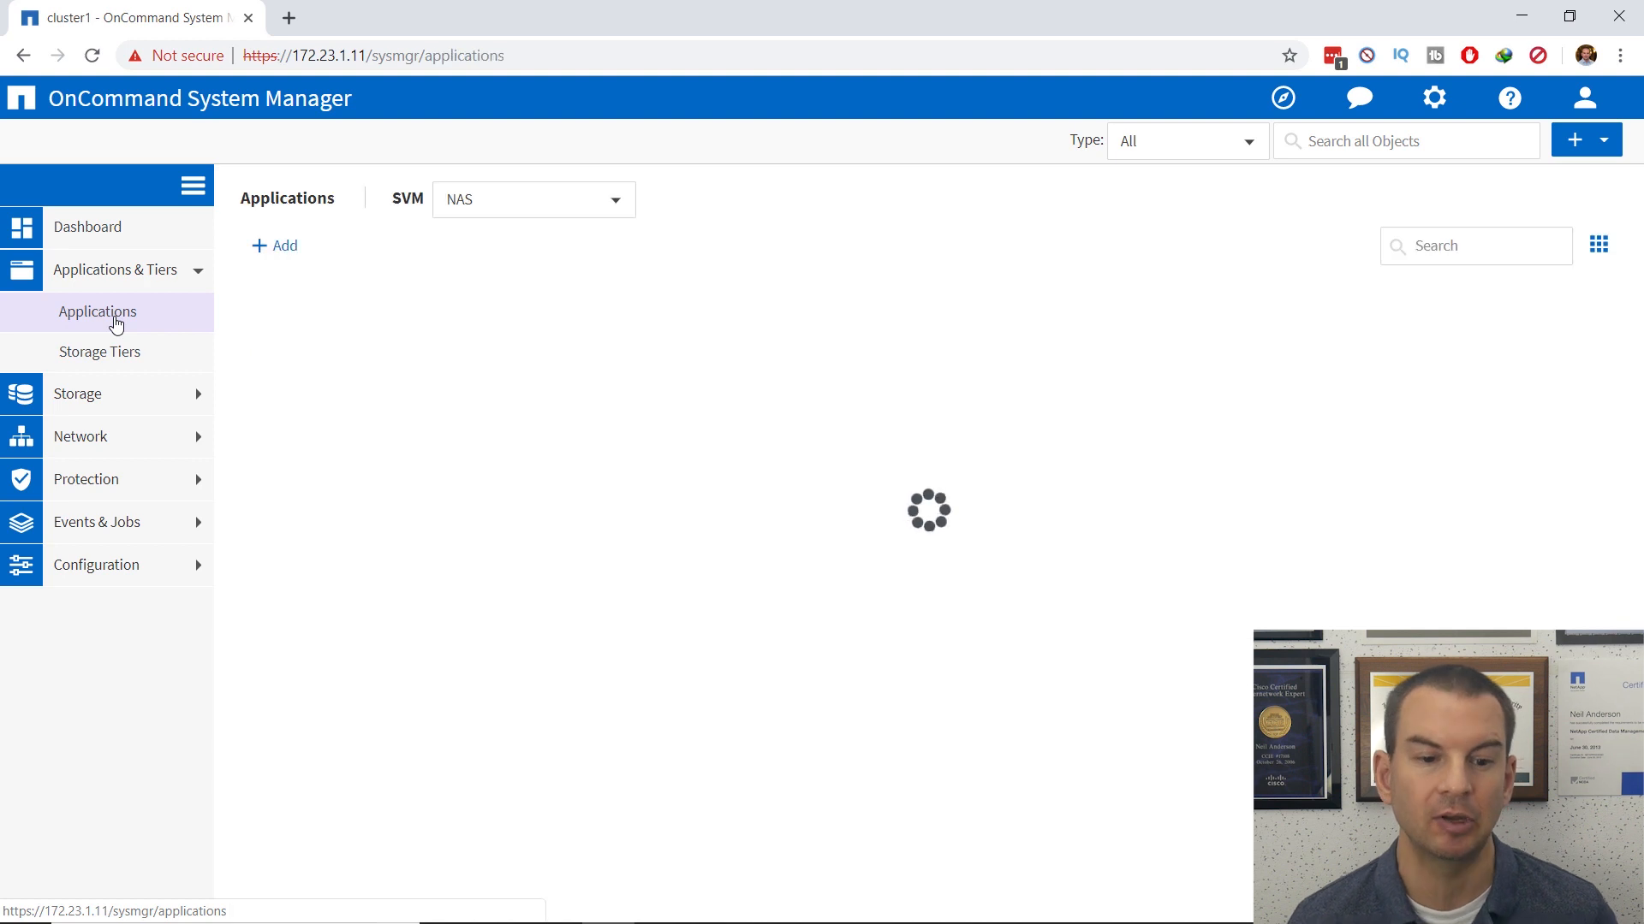
{"action": "left_click", "coordinate": [543, 211]}
{"action": "left_click", "coordinate": [496, 250]}
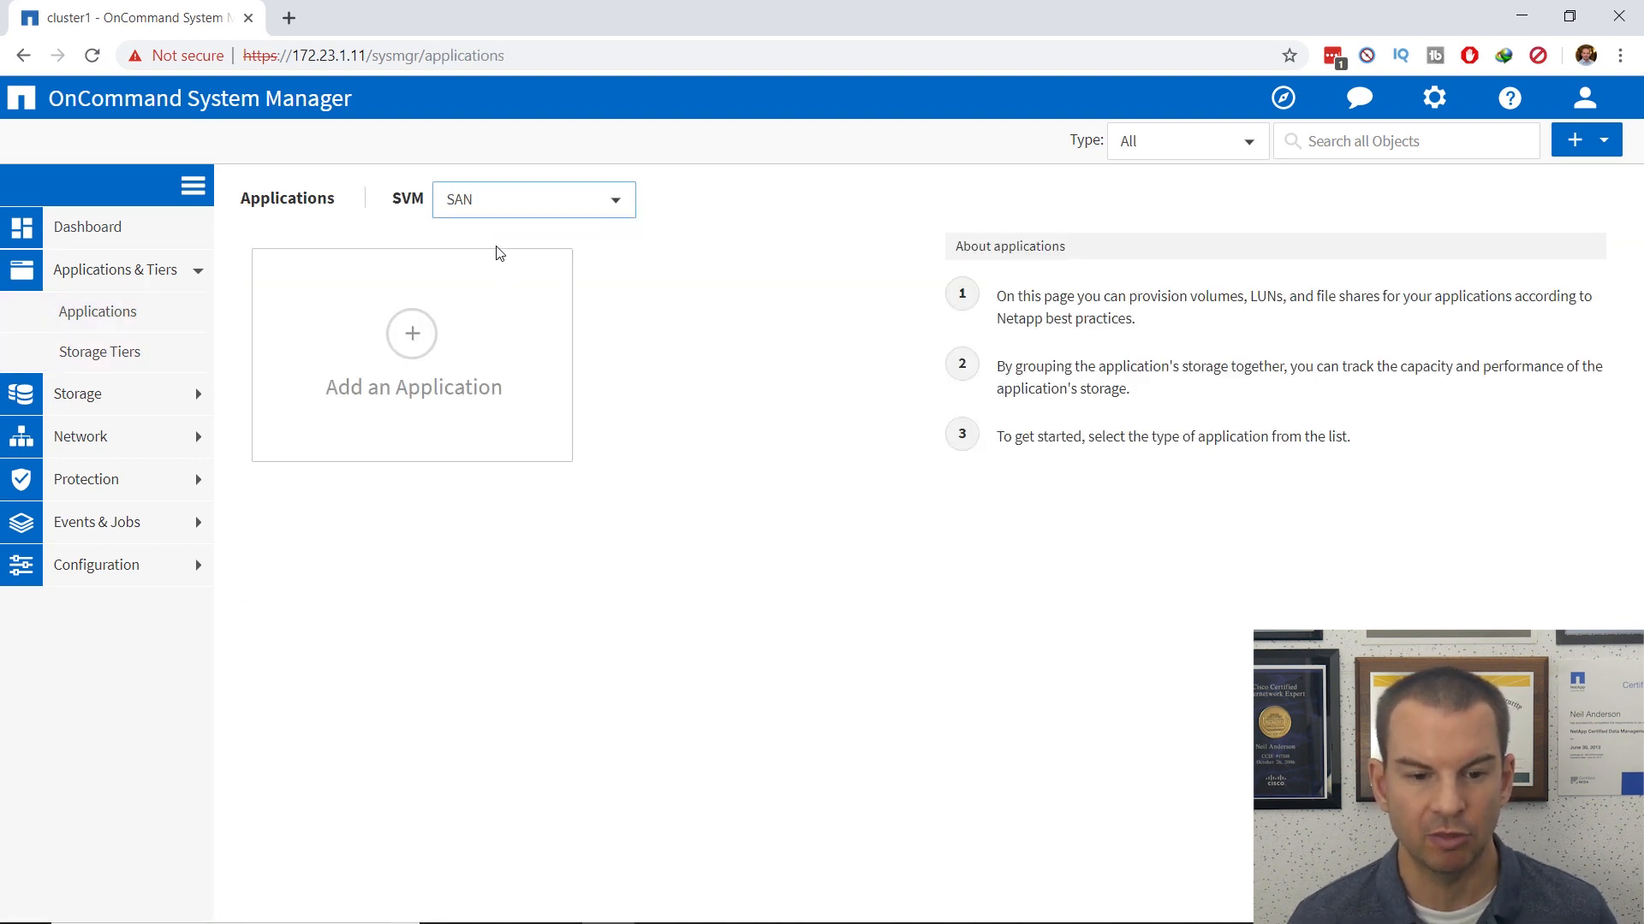
{"action": "left_click", "coordinate": [416, 354]}
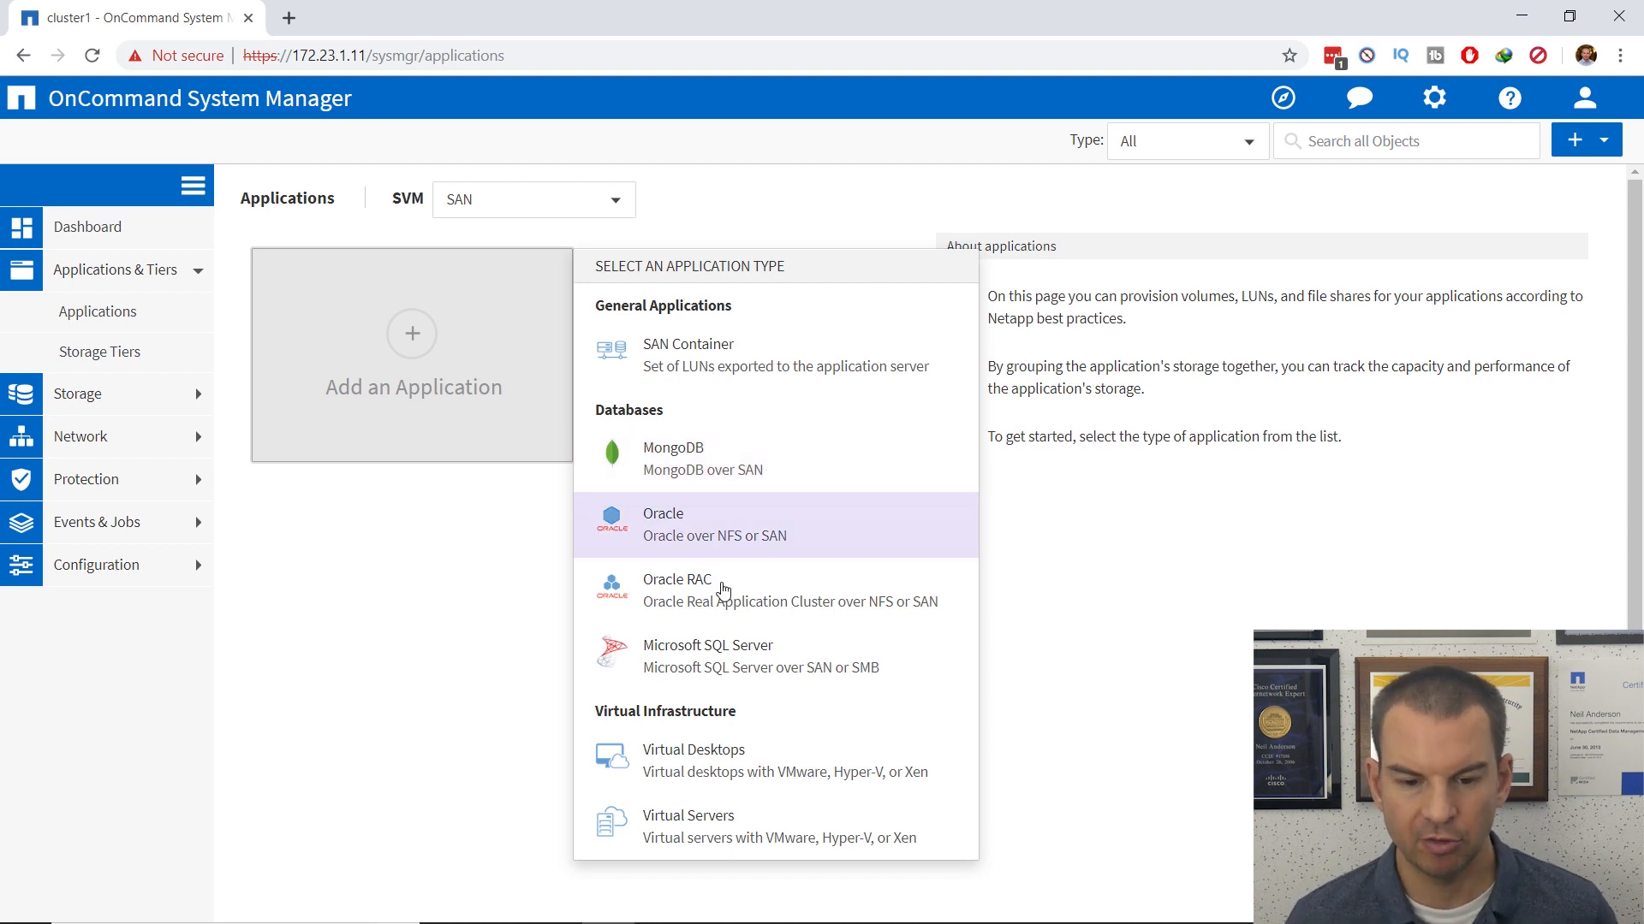
{"action": "left_click", "coordinate": [711, 657]}
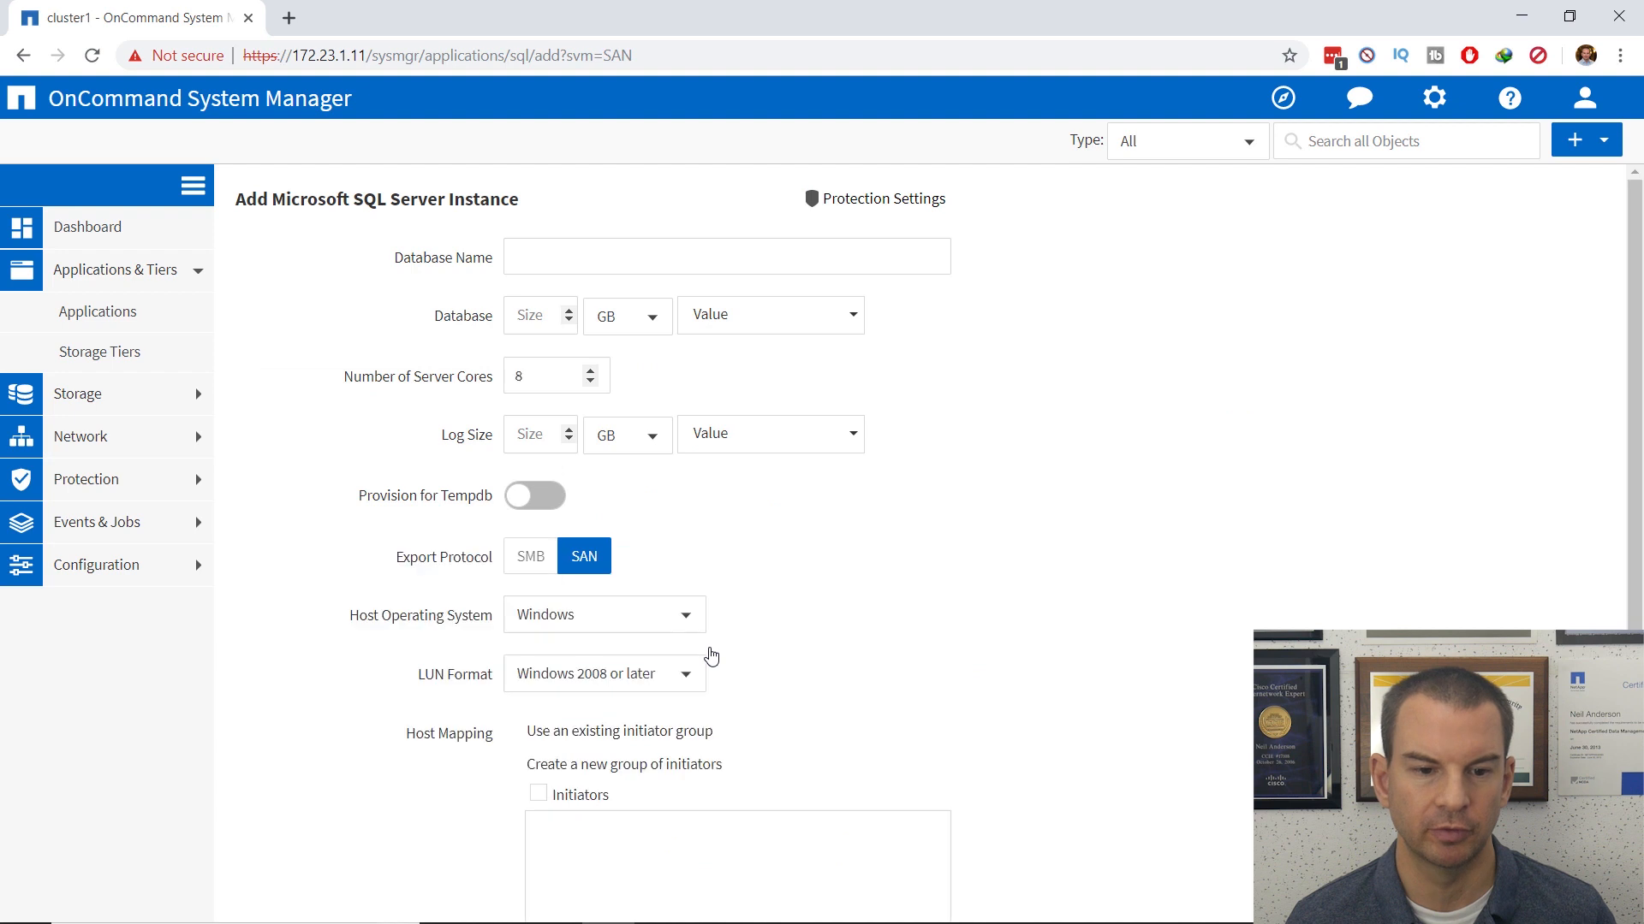
Name the database SQL and enter 500 as the database size.
{"action": "left_click", "coordinate": [567, 257]}
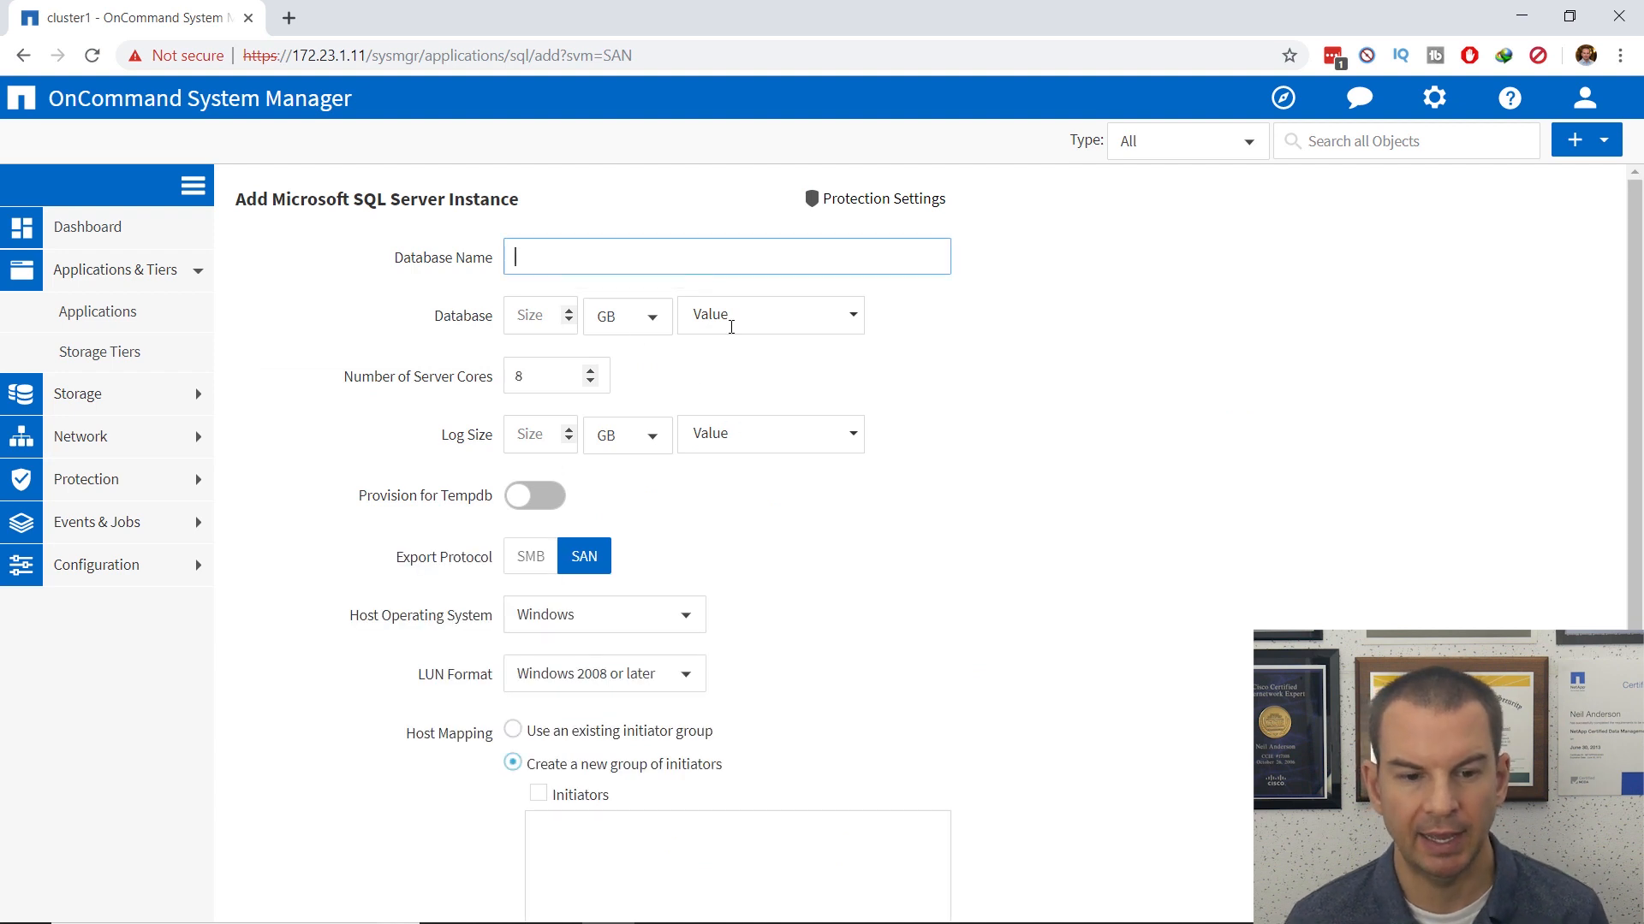
{"action": "type", "text": "S"}
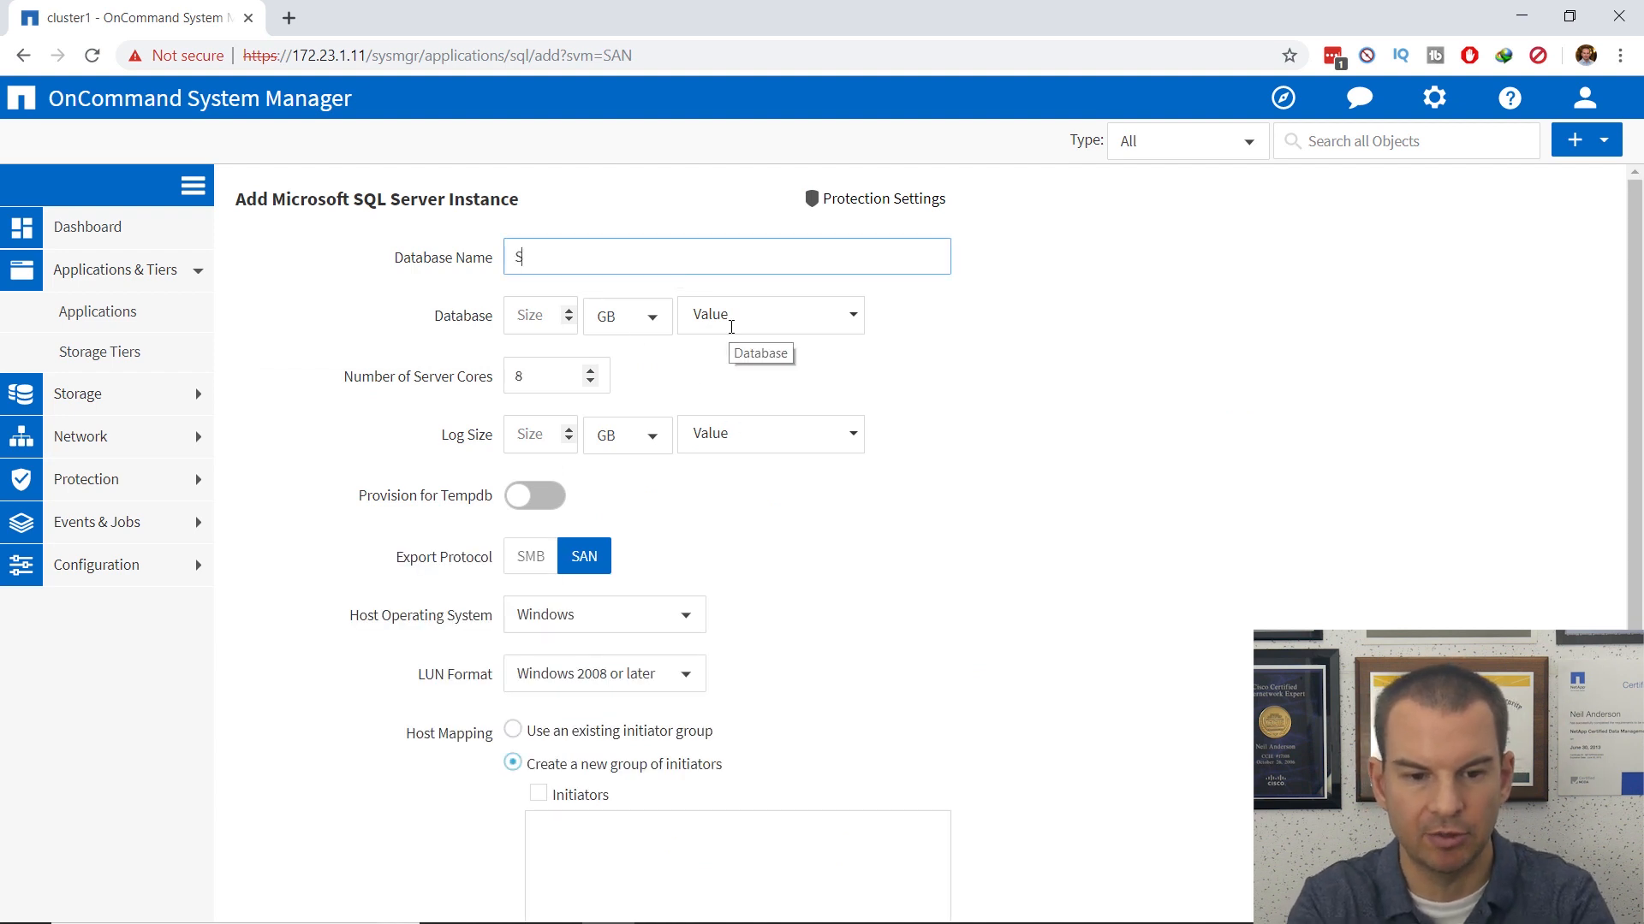
{"action": "type", "text": "QL"}
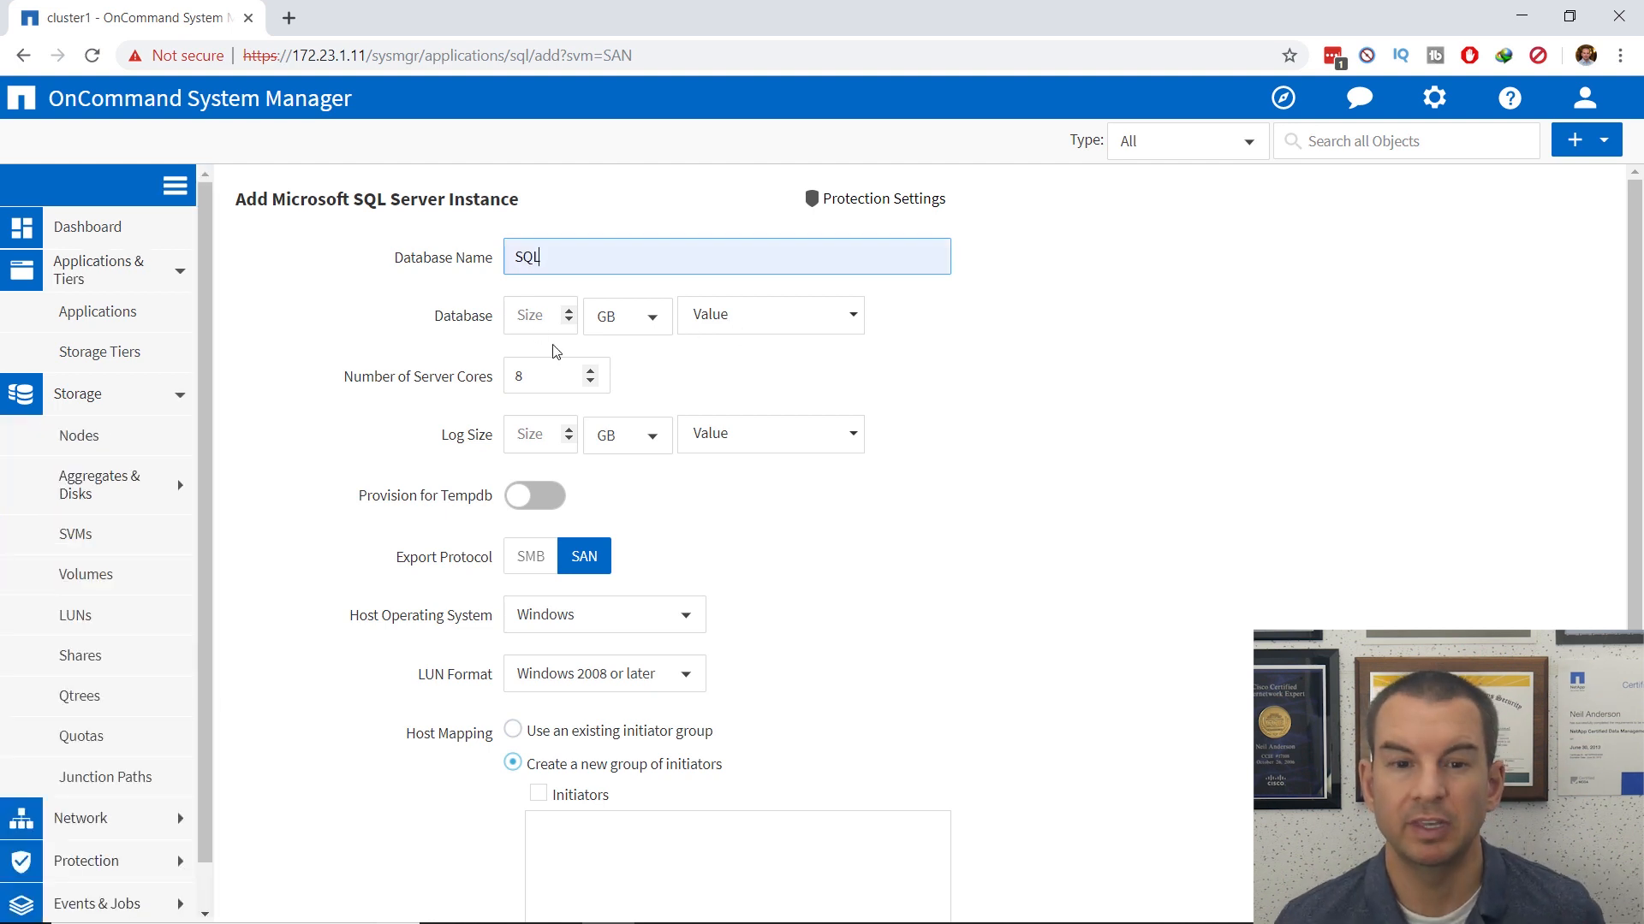
{"action": "left_click", "coordinate": [533, 317]}
{"action": "type", "text": "500"}
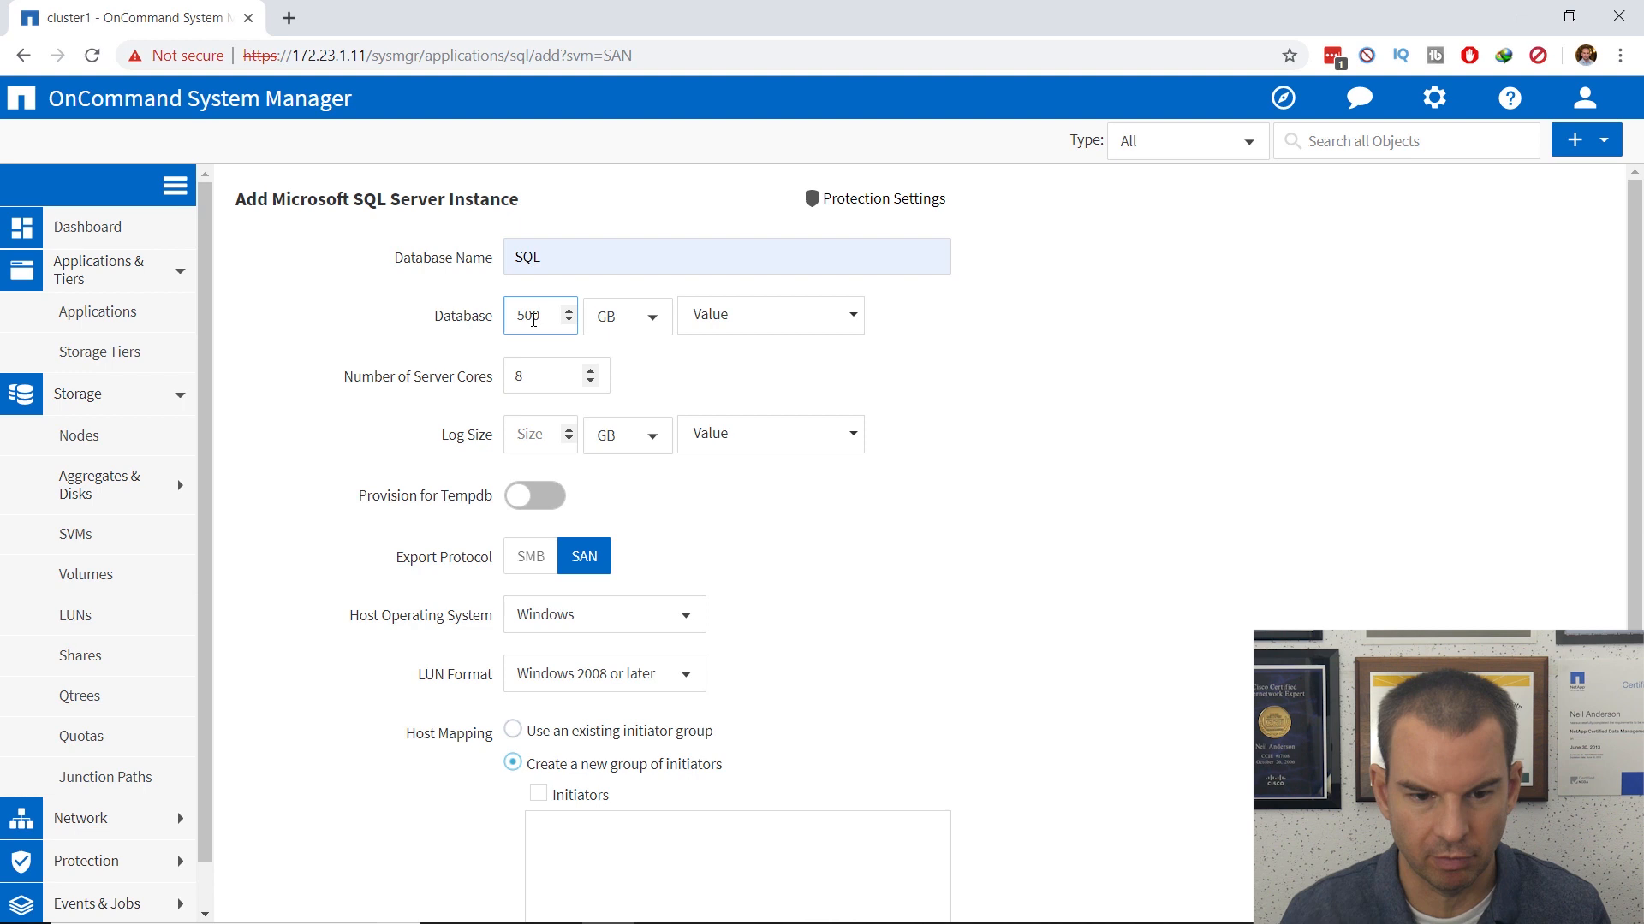
Set the database size unit to MB and the log size to 100 MB.
{"action": "left_click", "coordinate": [650, 316]}
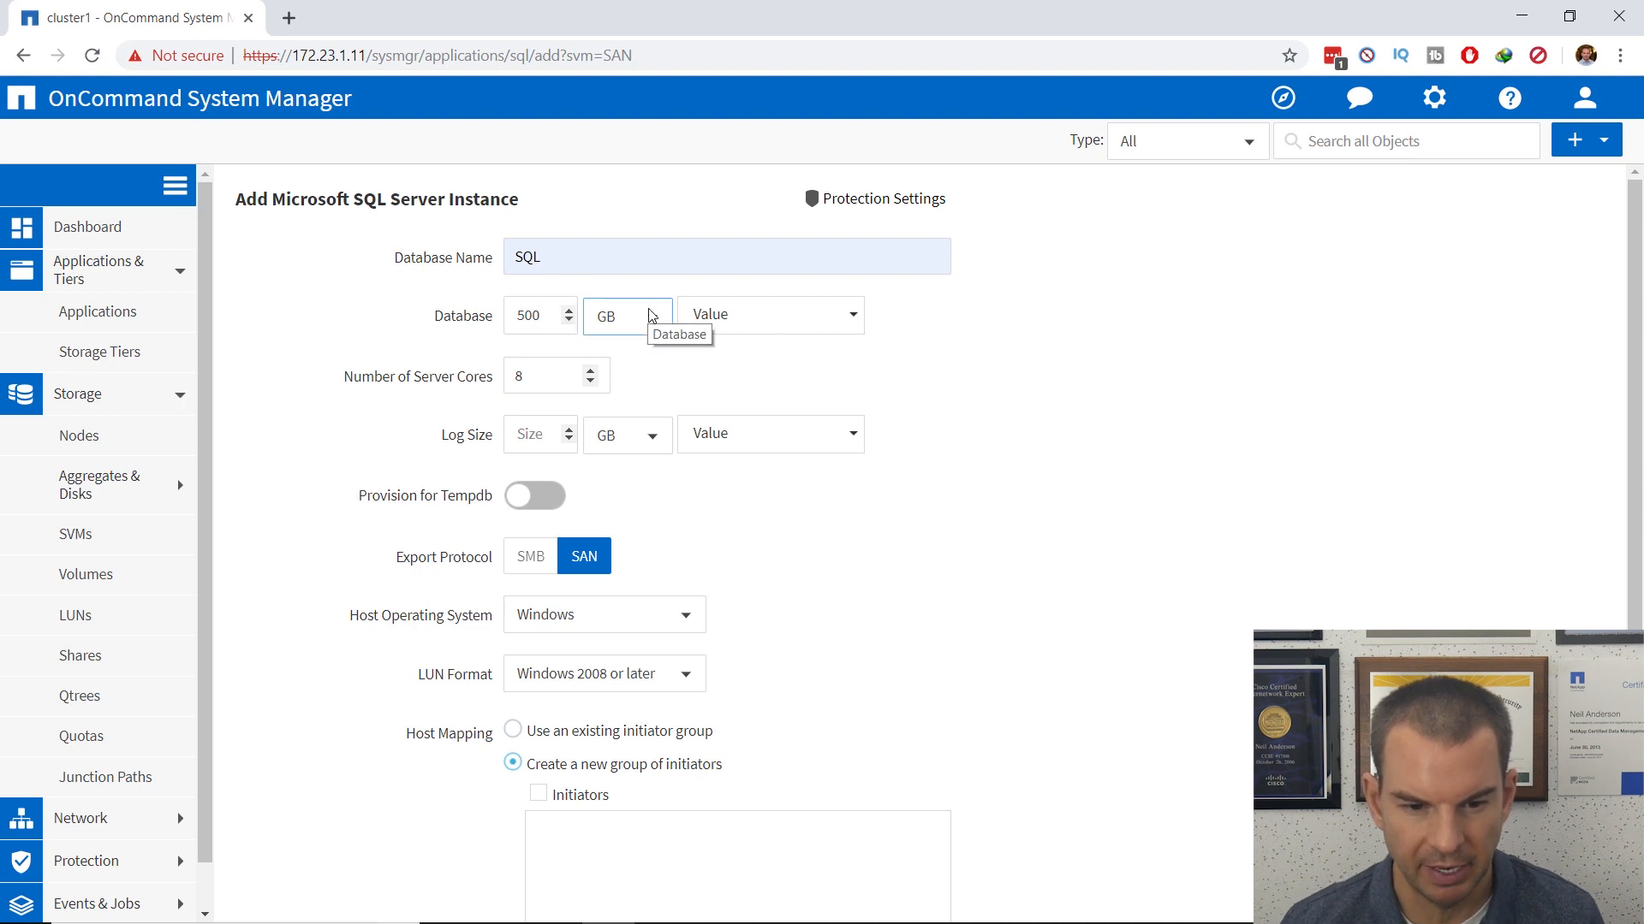
{"action": "left_click", "coordinate": [628, 364]}
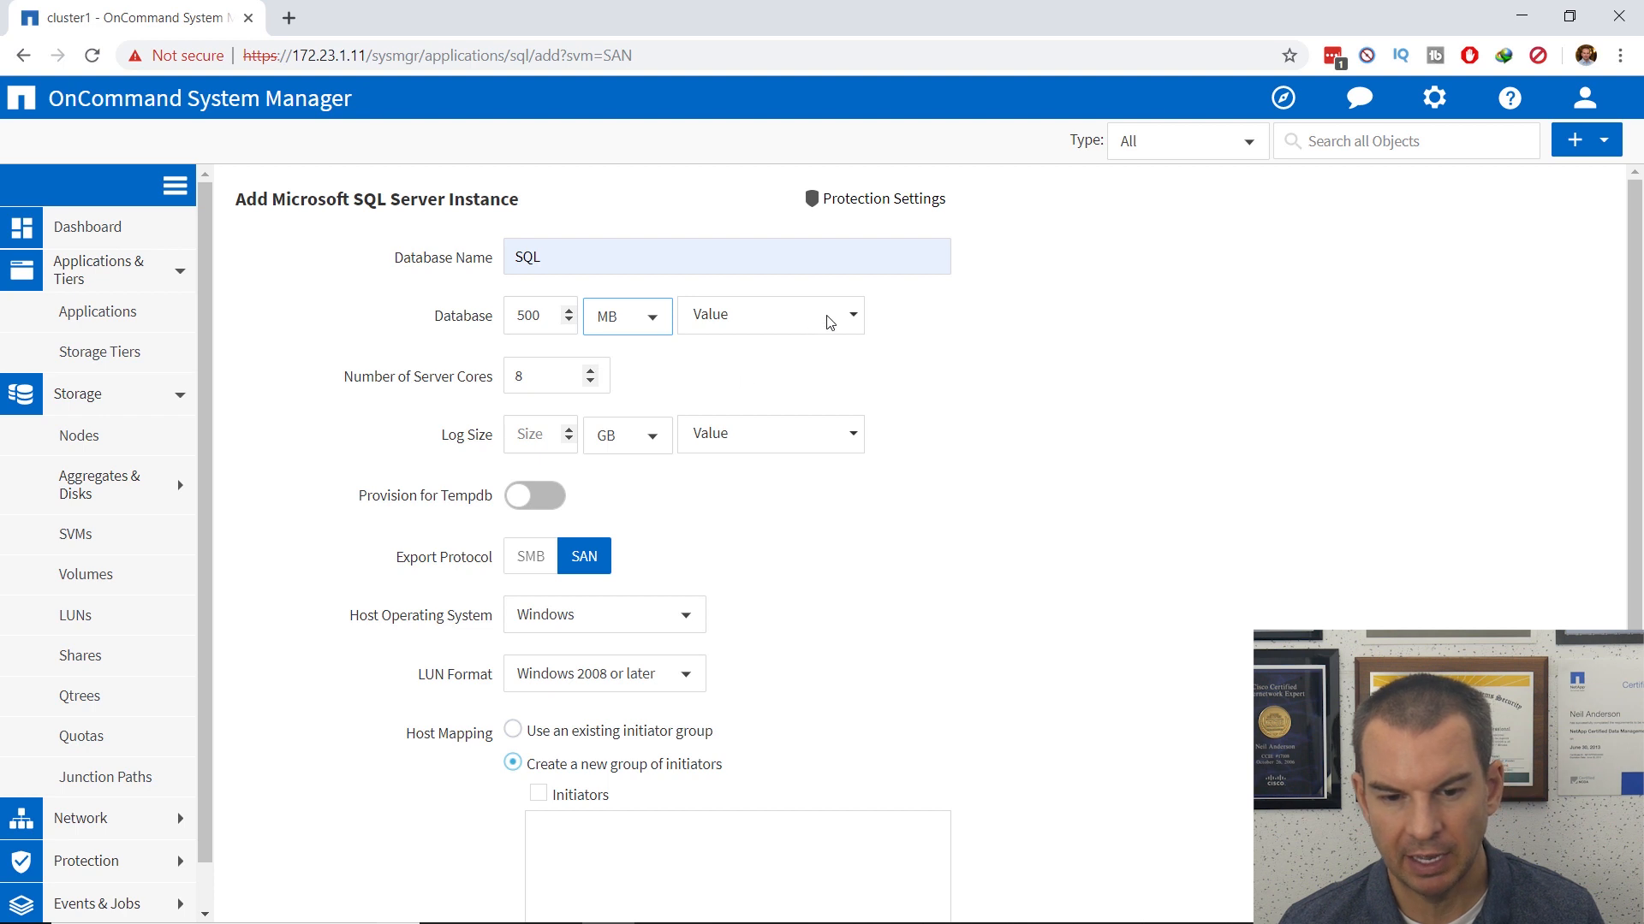
{"action": "left_click", "coordinate": [537, 438]}
{"action": "type", "text": "100"}
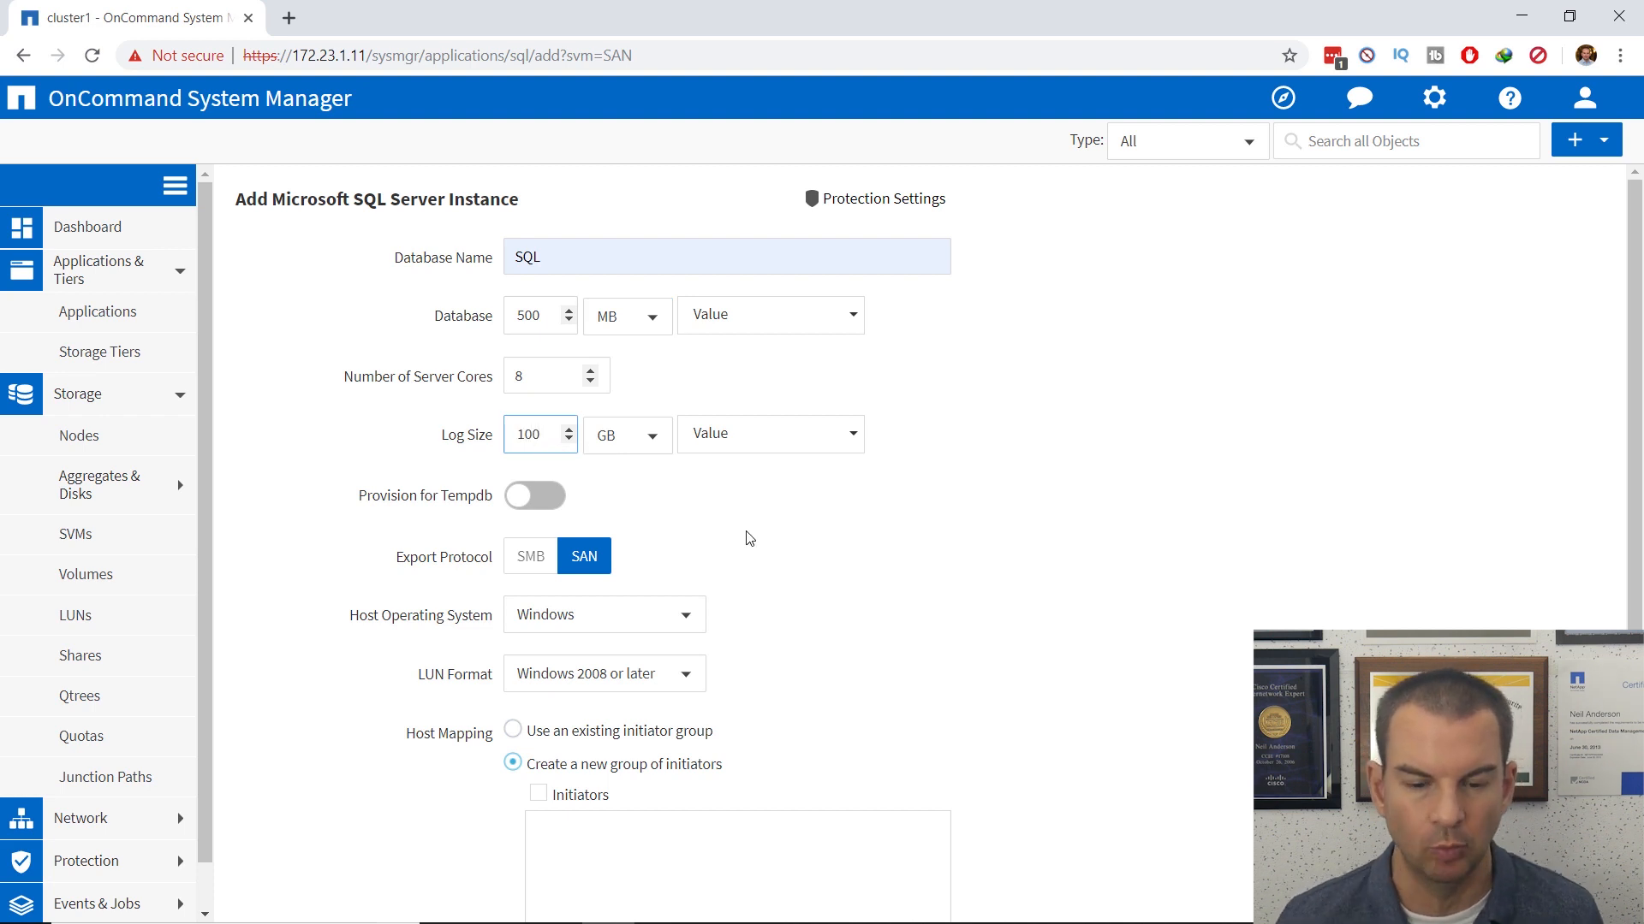
{"action": "left_click", "coordinate": [656, 443]}
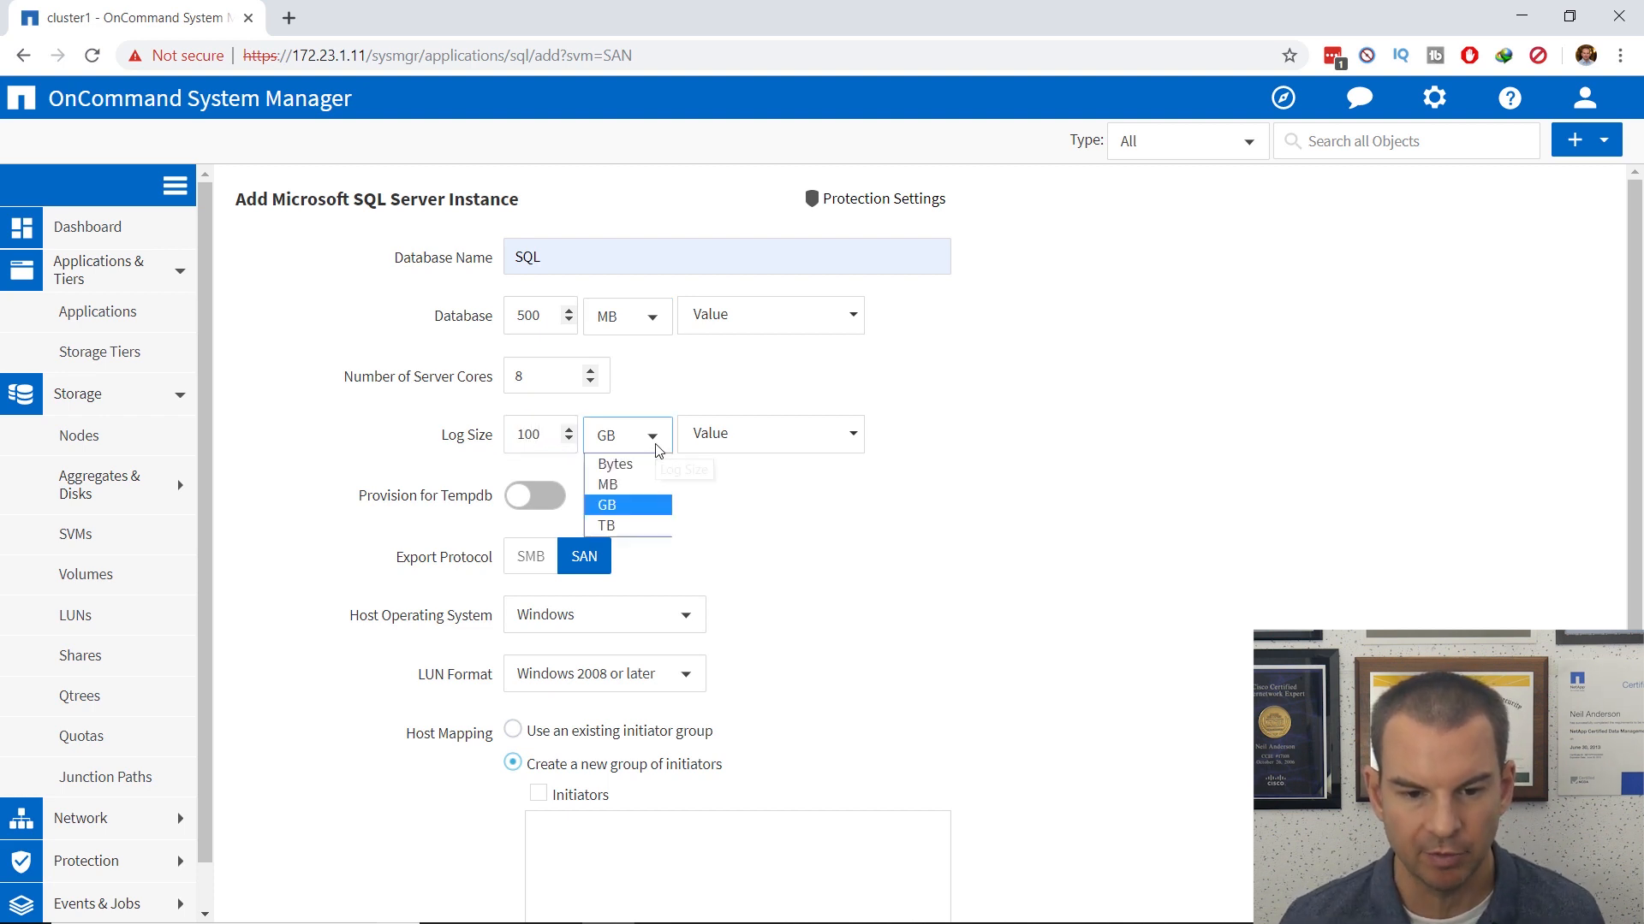
{"action": "left_click", "coordinate": [608, 485]}
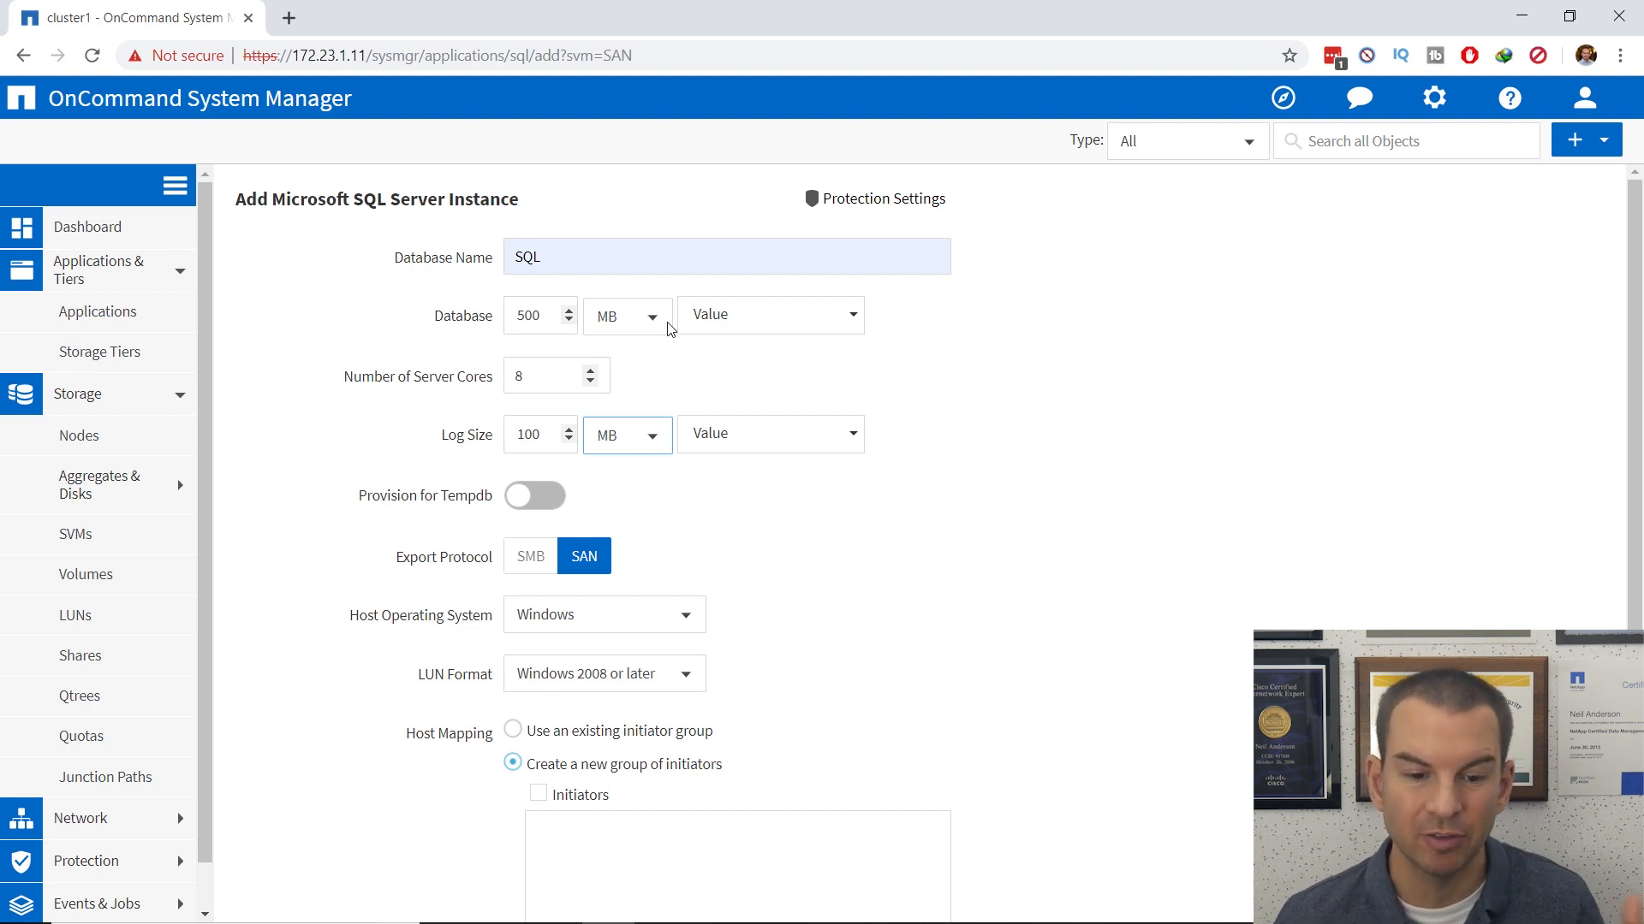
Include the initiators in a new initiator group for host mapping and add the SQL application.
{"action": "scroll", "coordinate": [891, 488], "scroll_direction": "down", "scroll_amount": 2}
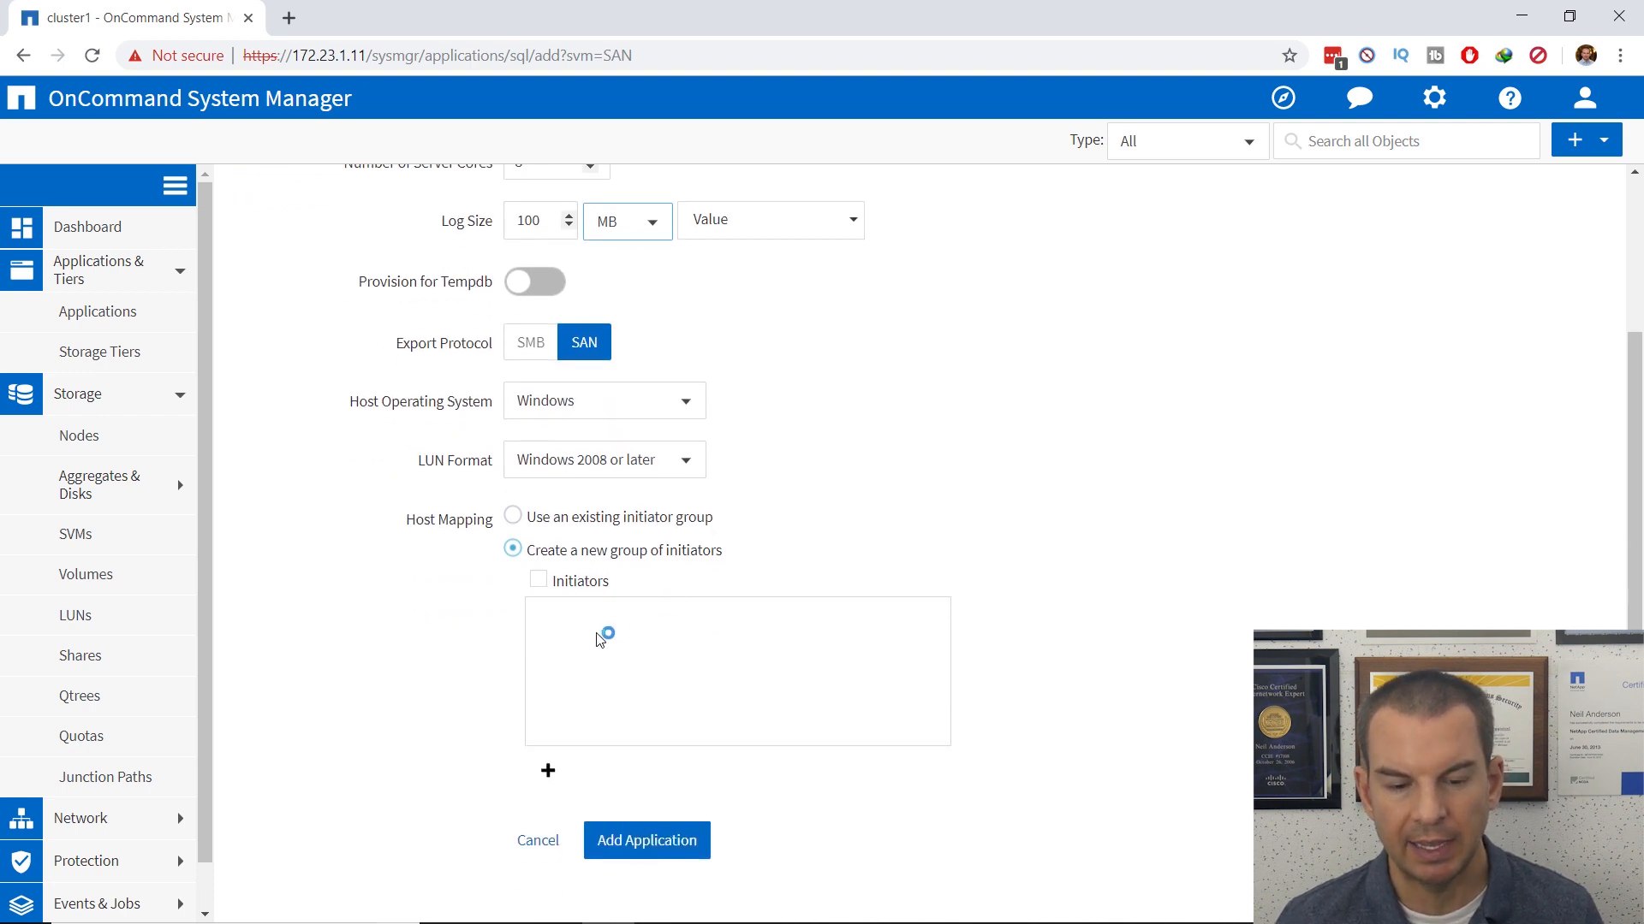
{"action": "left_click", "coordinate": [541, 580]}
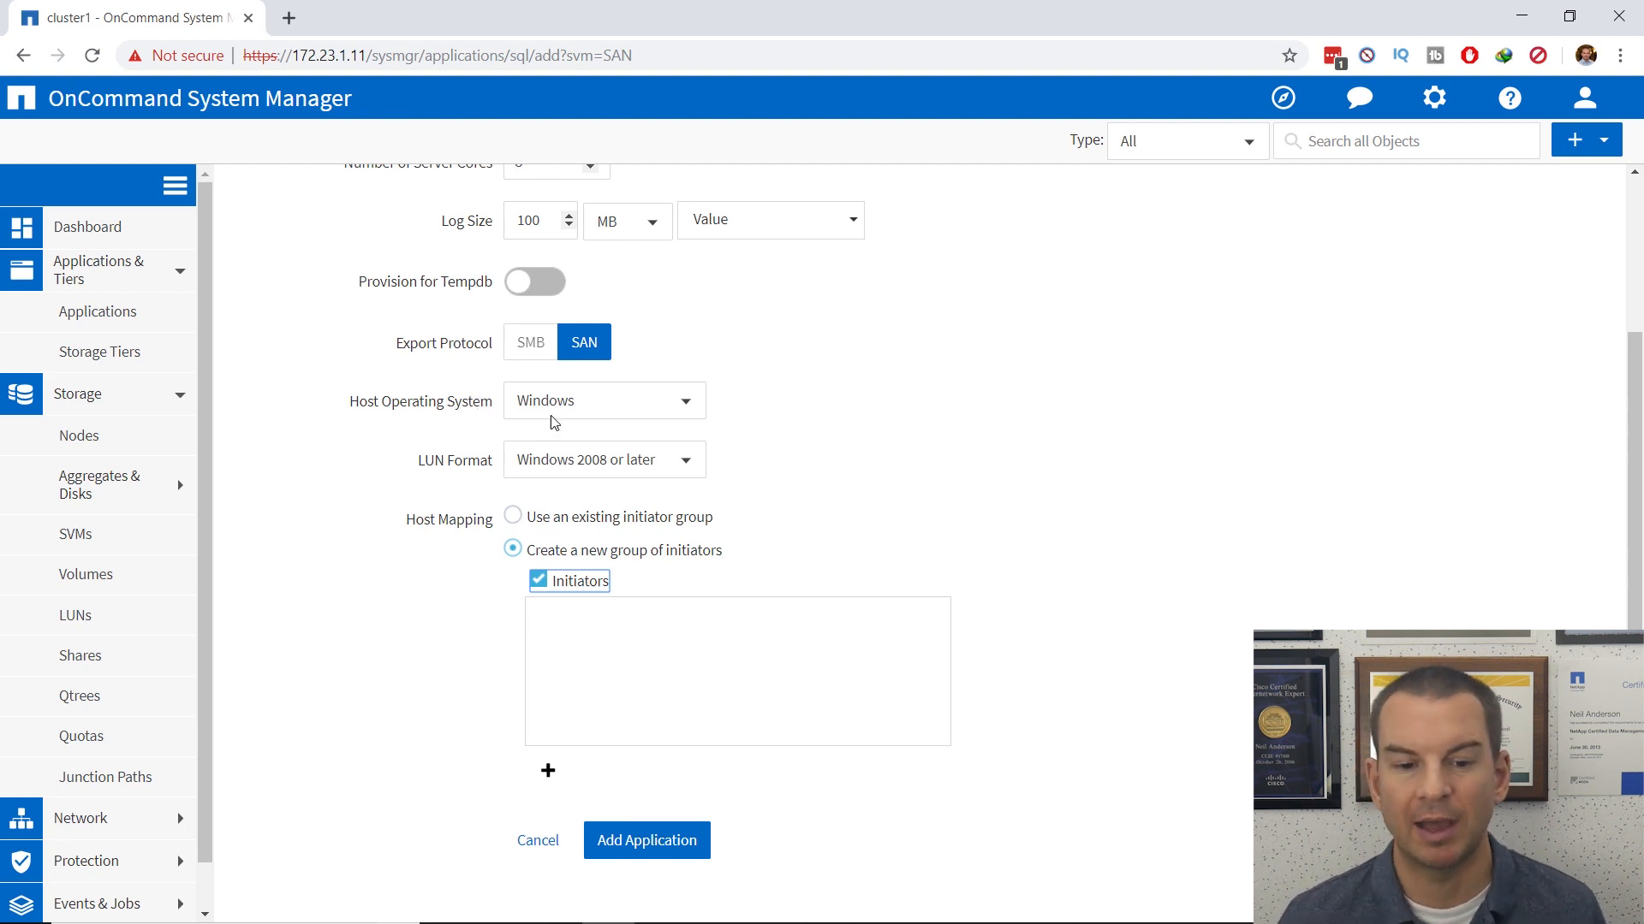
{"action": "left_click", "coordinate": [644, 845]}
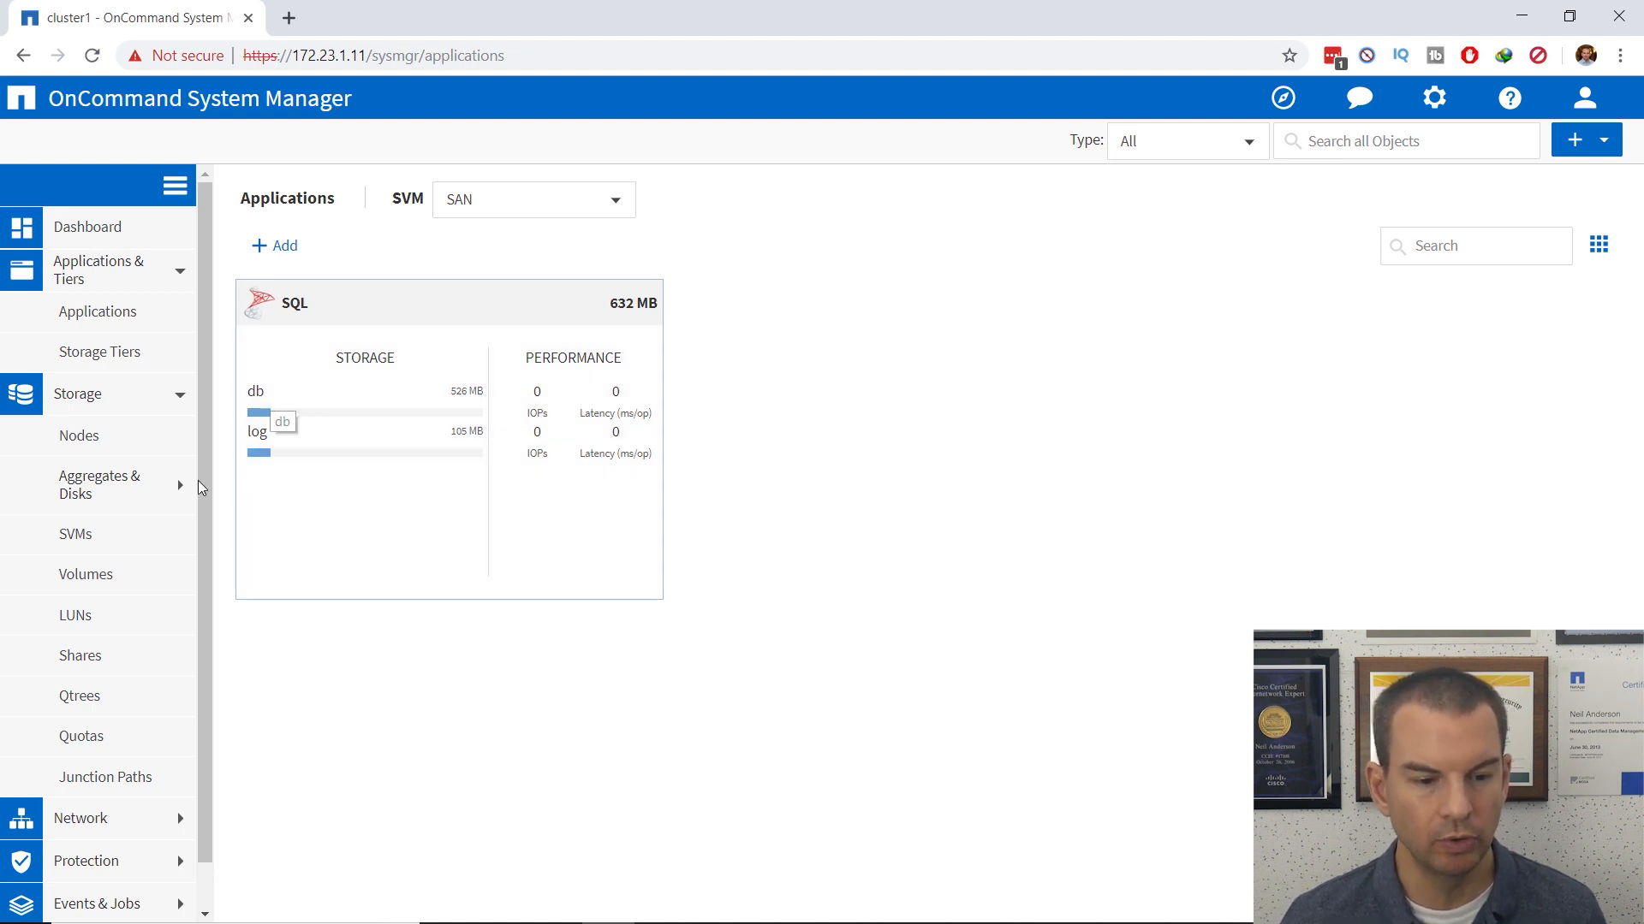
Check the LUNs list and the volumes list of the SAN SVM for the SQL application's storage.
{"action": "left_click", "coordinate": [101, 617]}
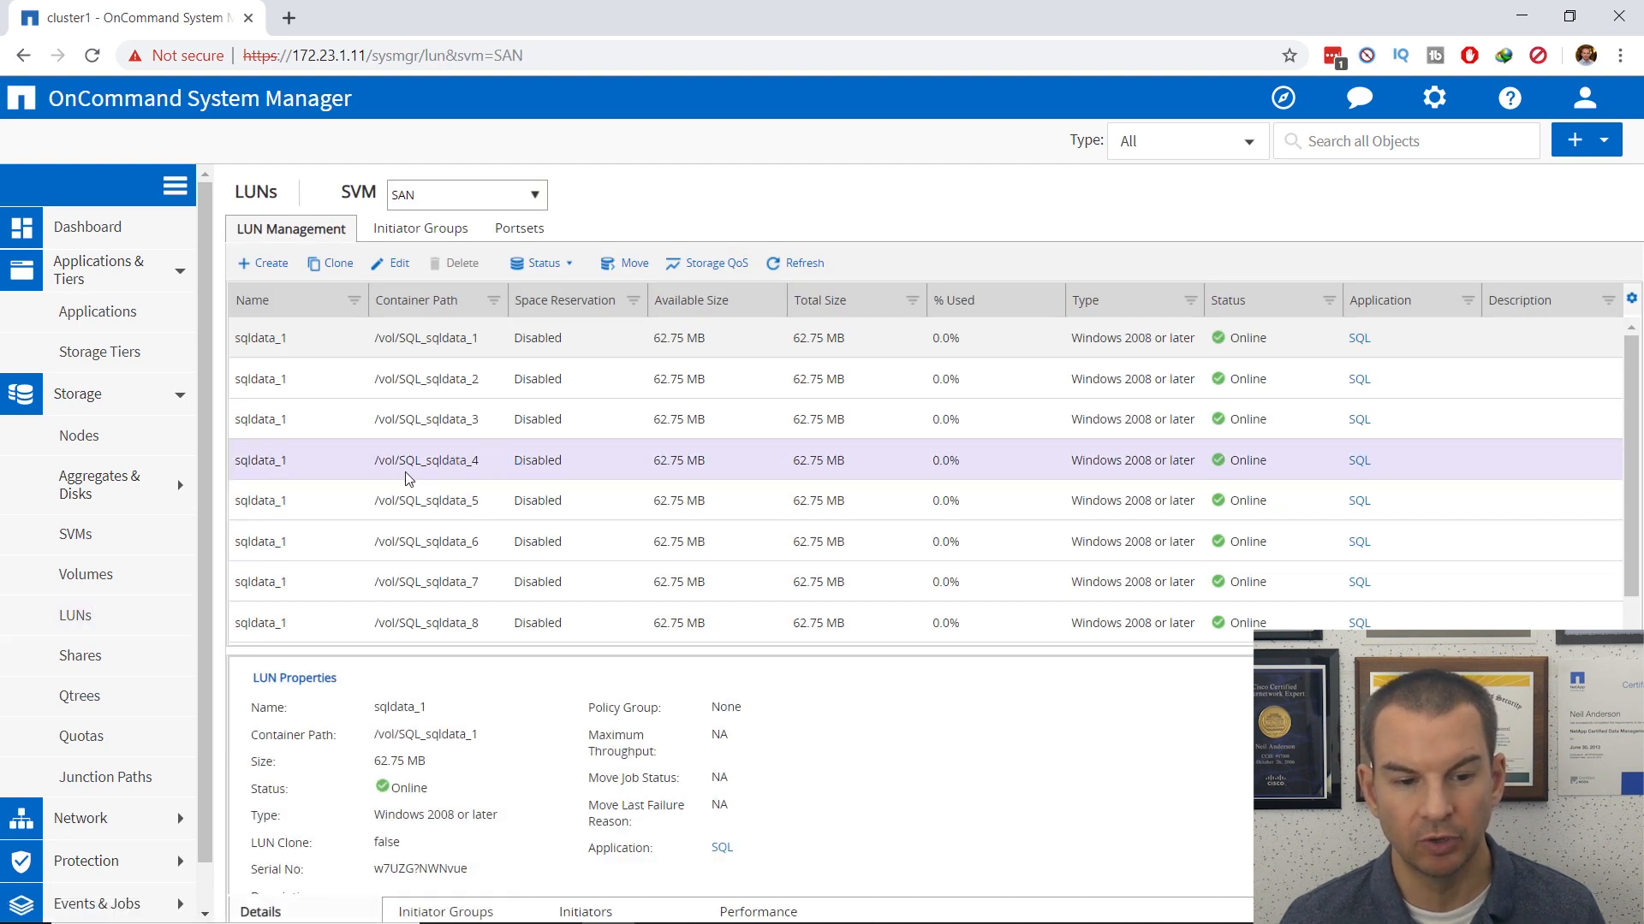
{"action": "scroll", "coordinate": [447, 434], "scroll_direction": "down", "scroll_amount": 1}
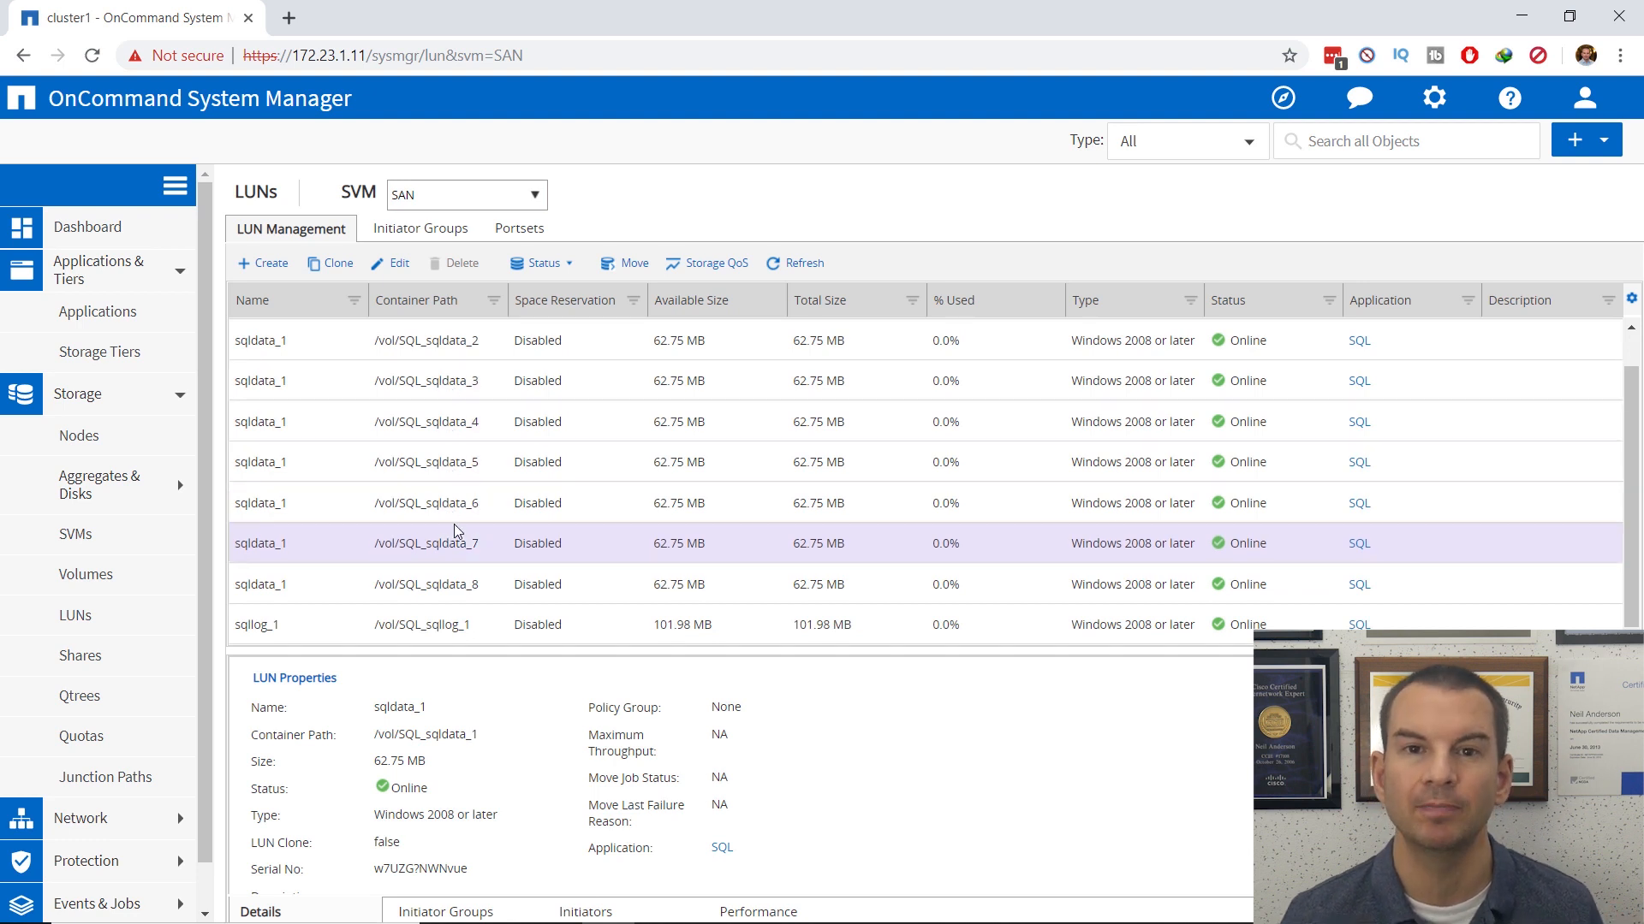
{"action": "left_click", "coordinate": [146, 575]}
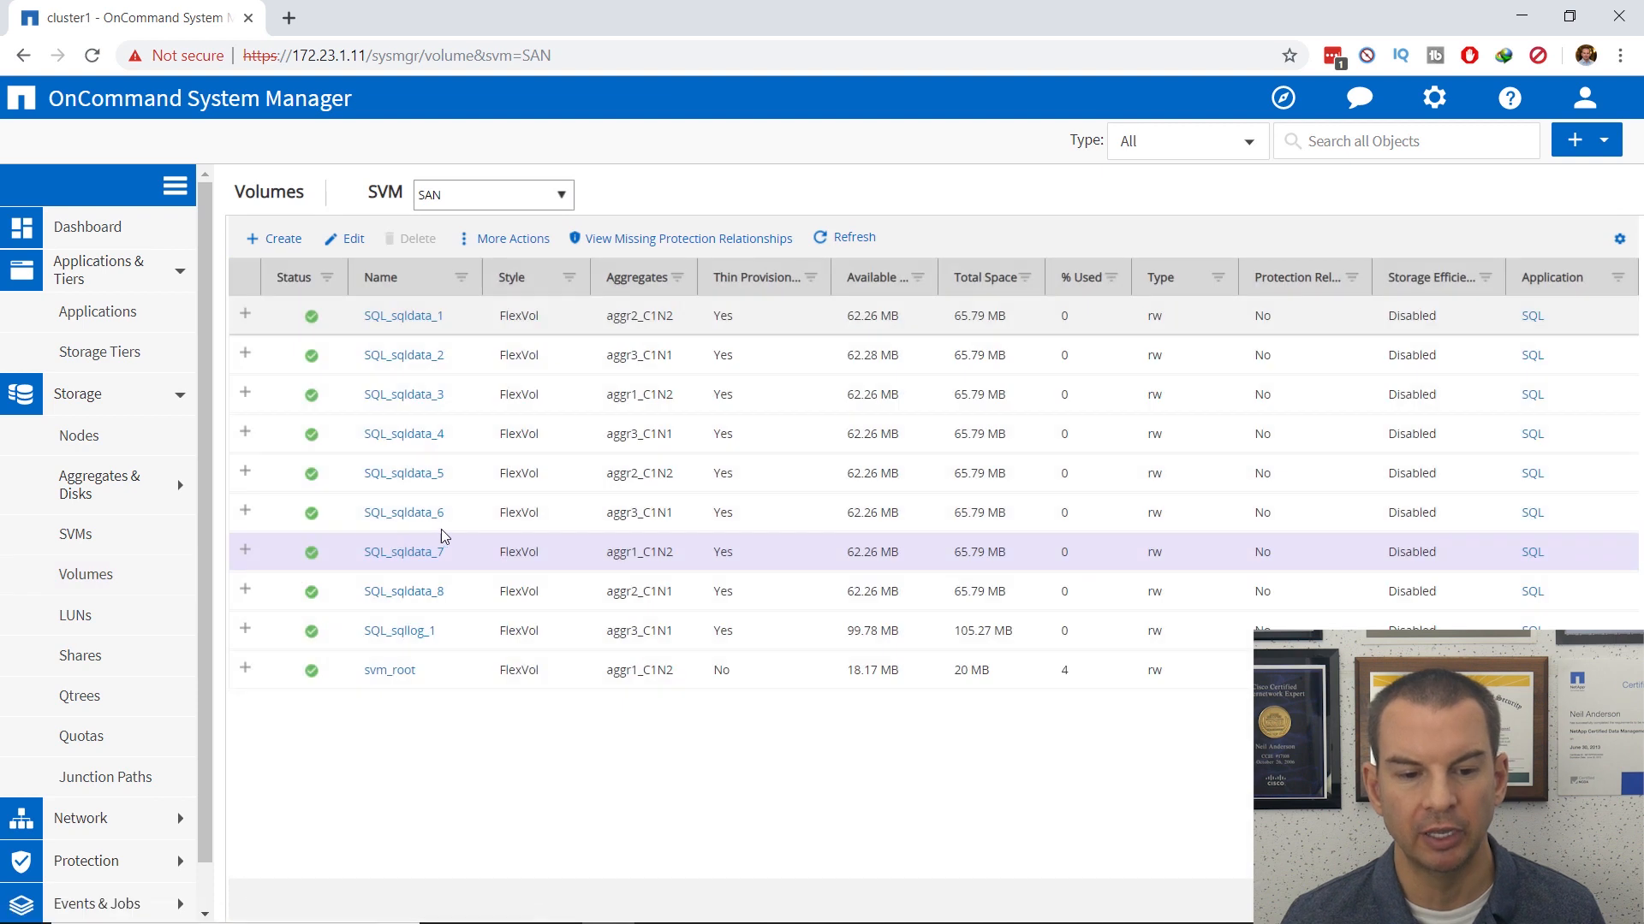